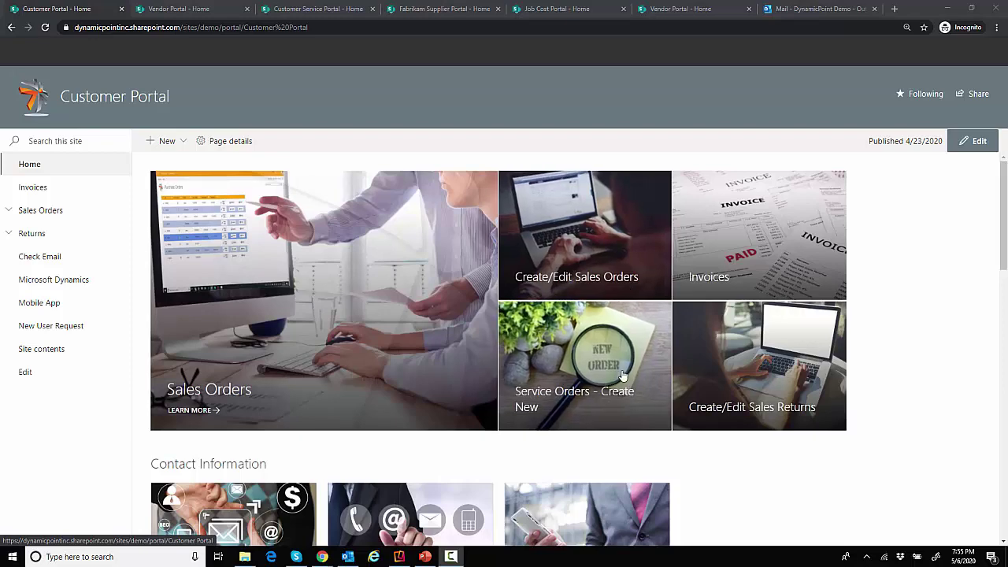
Scroll past Contact Information and the Power BI scorecard, then open the Contracts folder to show the Statement of Work
scroll(837, 386, down, 2)
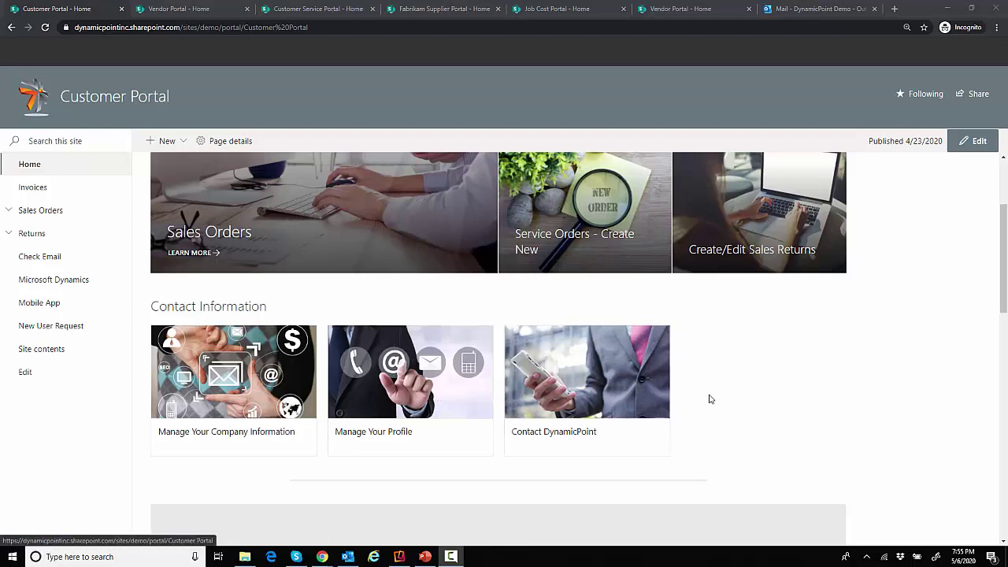
scroll(652, 391, down, 1)
scroll(652, 391, down, 4)
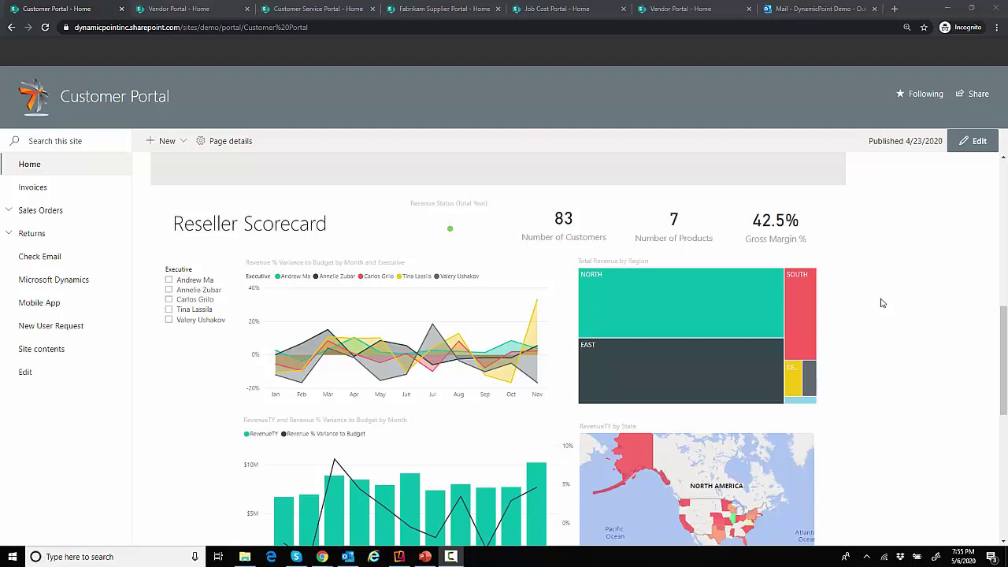
scroll(882, 303, down, 5)
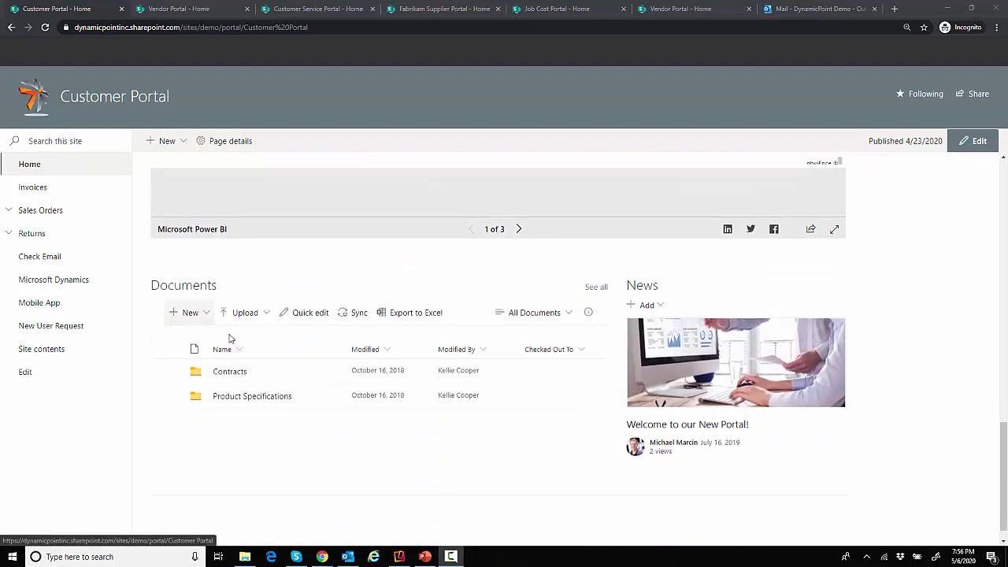
click(233, 372)
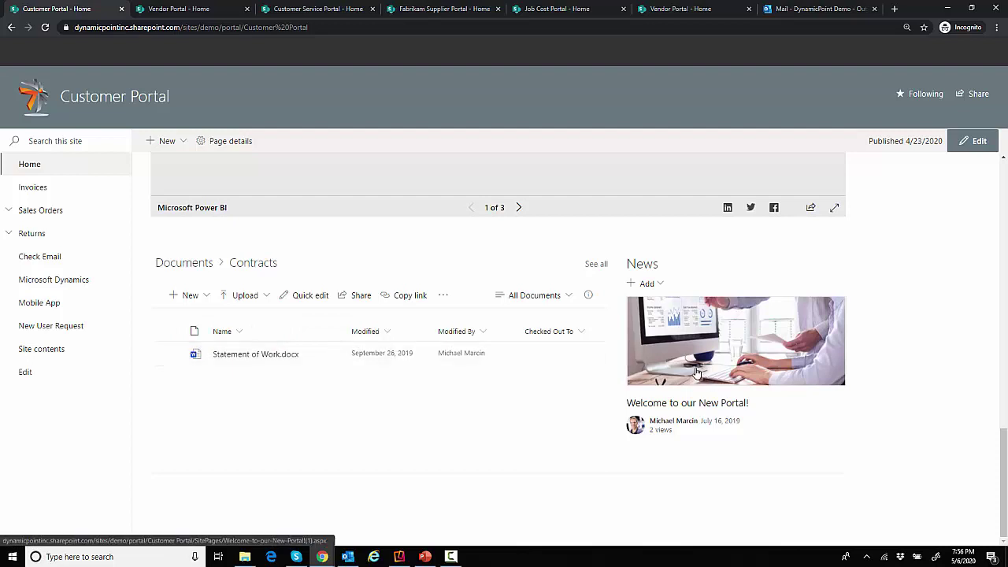
scroll(670, 346, up, 10)
scroll(408, 311, up, 2)
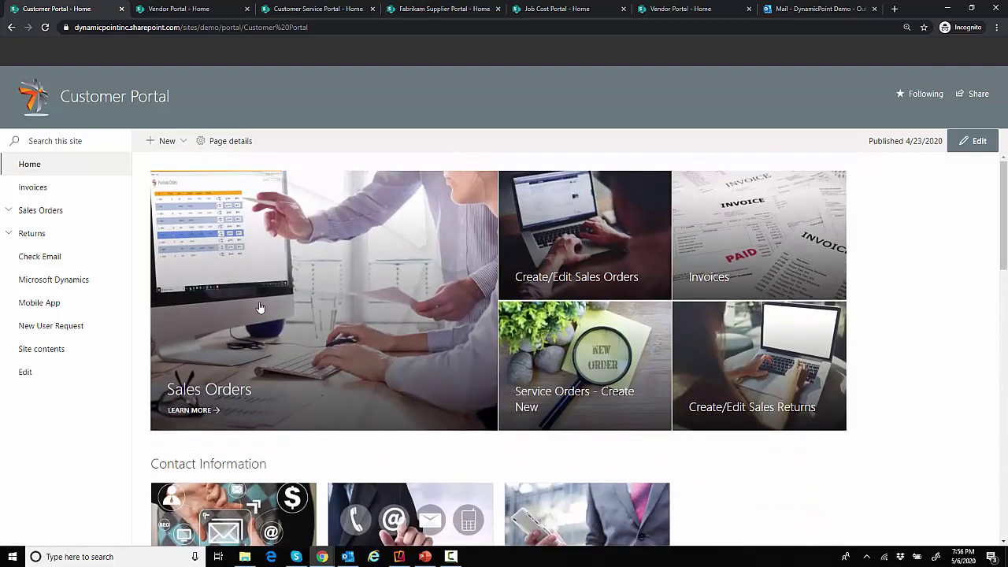
Open Sales Orders, expand order 1008's line items and view its full record
click(289, 262)
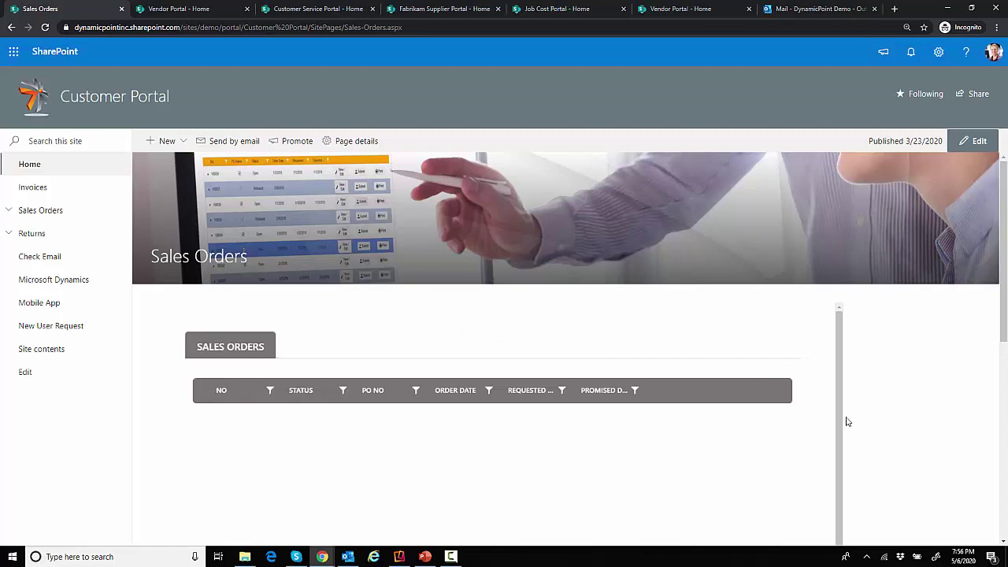
scroll(851, 429, down, 2)
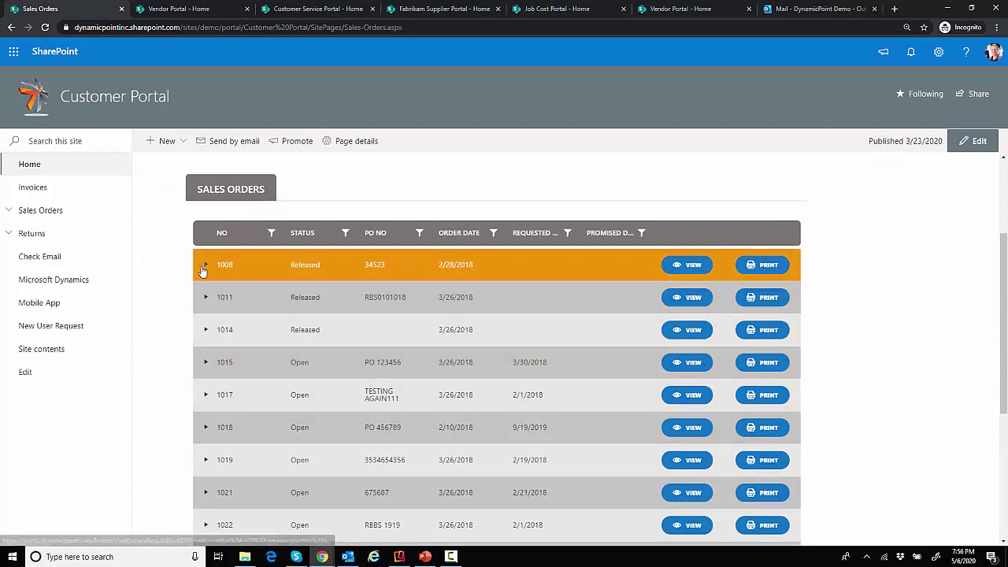
click(204, 267)
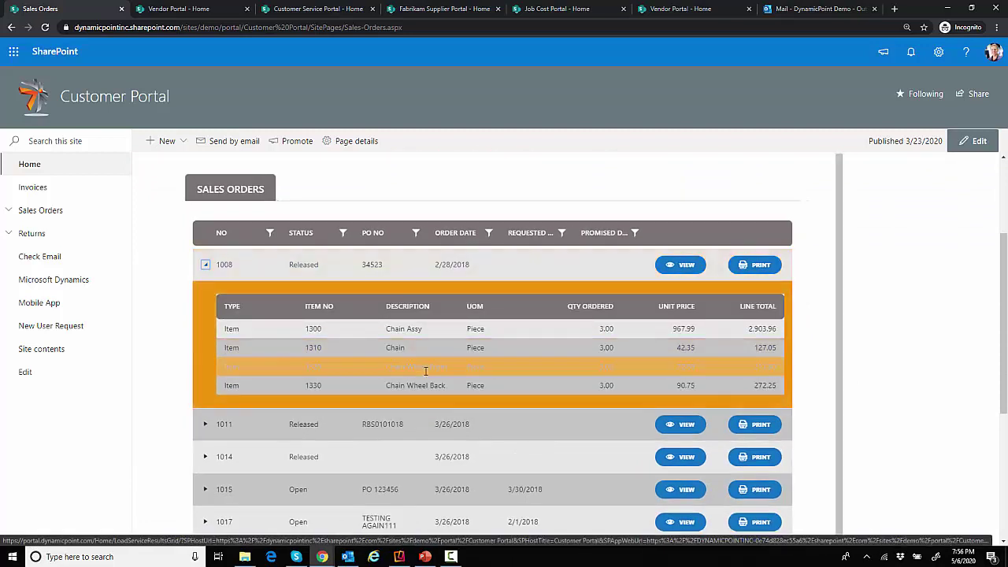
click(678, 268)
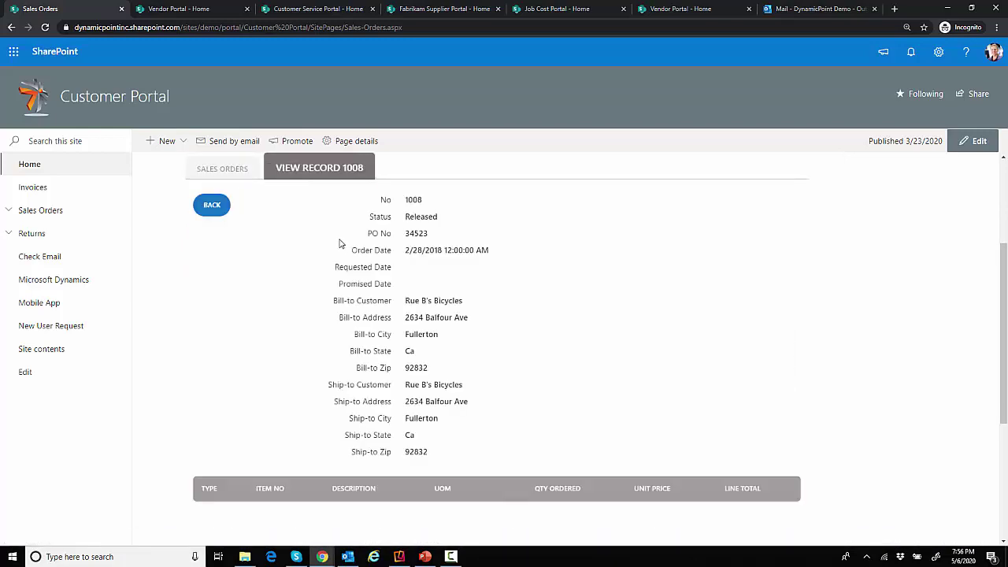
Inspect the Chain Assy line item's details, then return to the orders list and select order 1008
scroll(553, 371, down, 2)
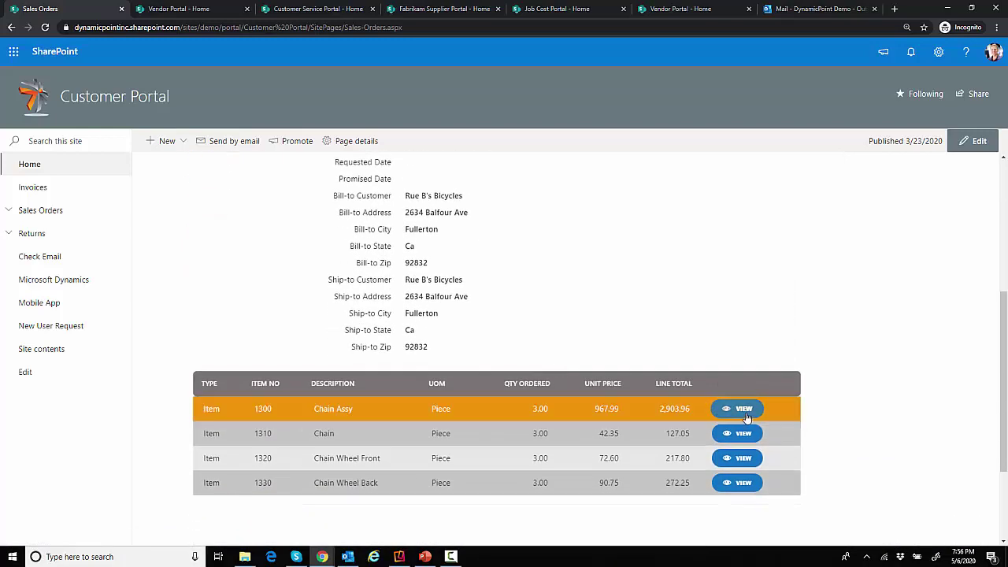
click(744, 411)
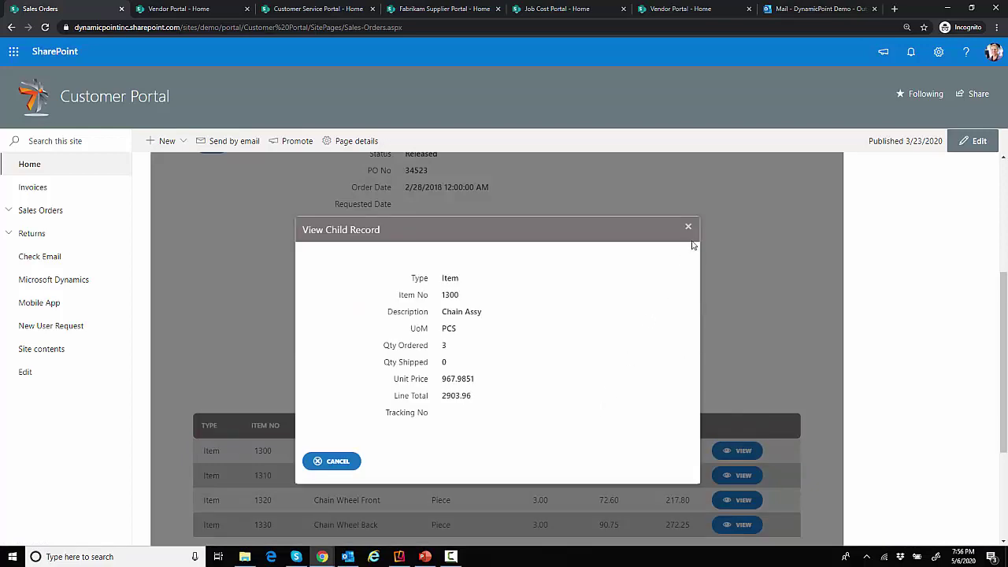
click(334, 460)
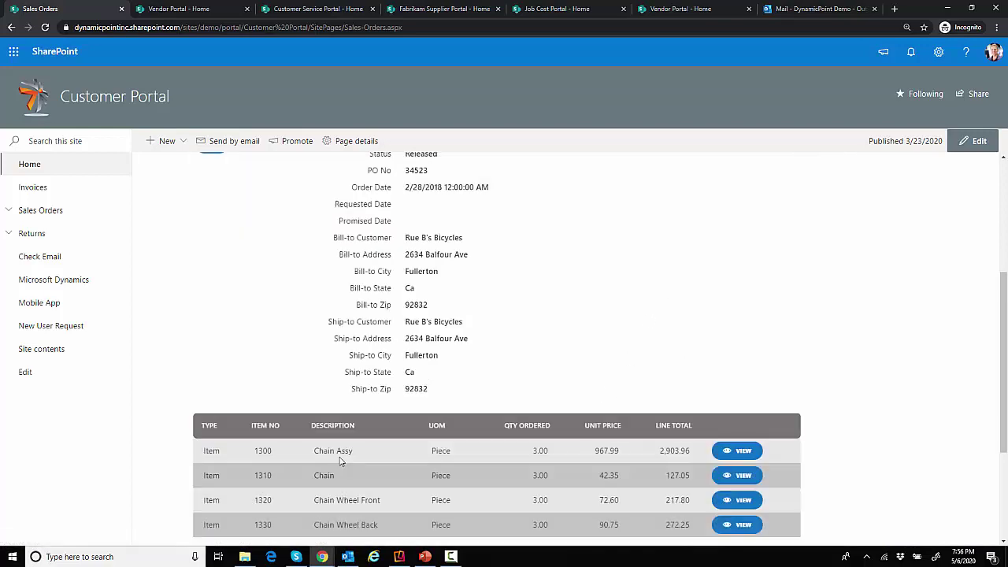
scroll(339, 457, up, 3)
click(226, 318)
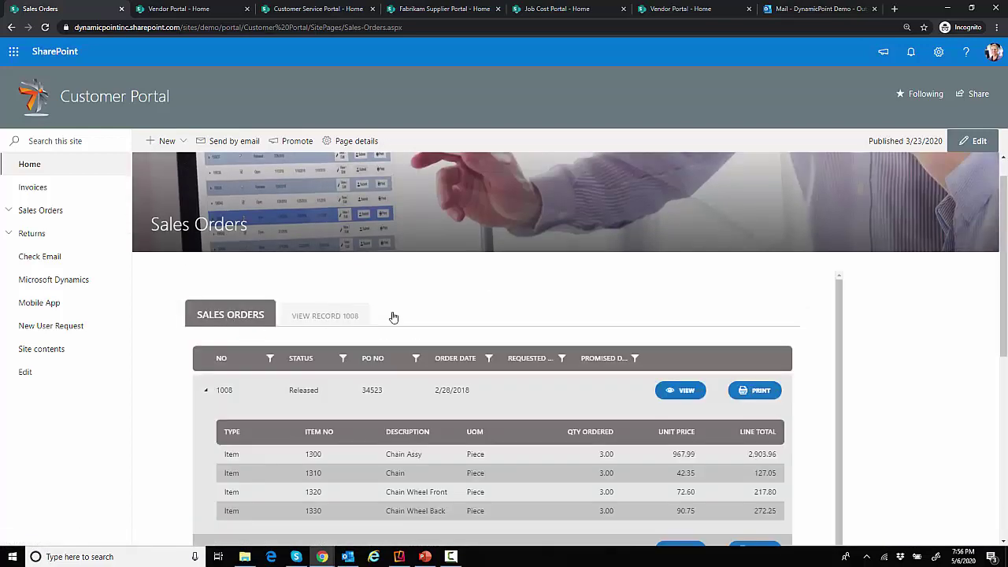
click(580, 386)
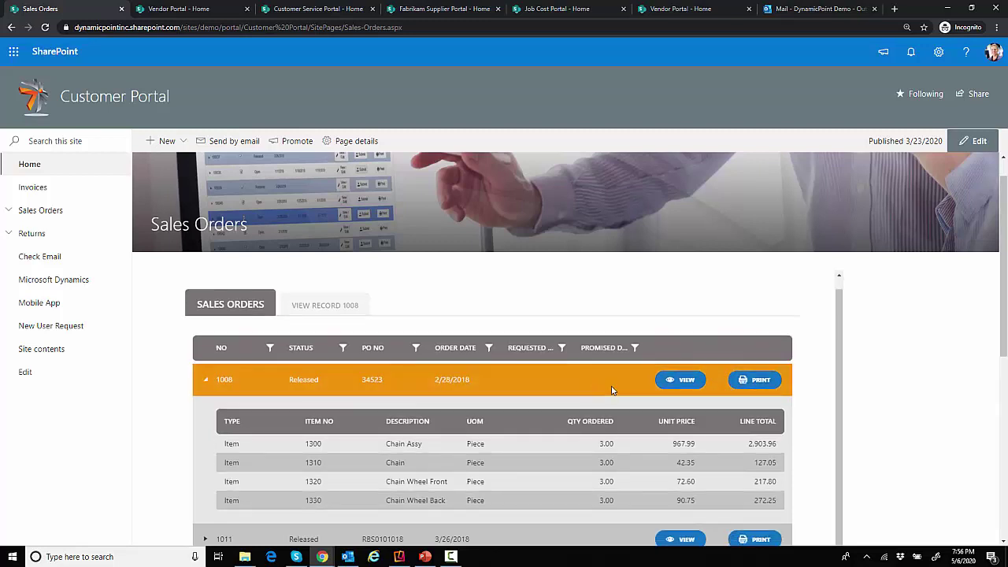
click(758, 389)
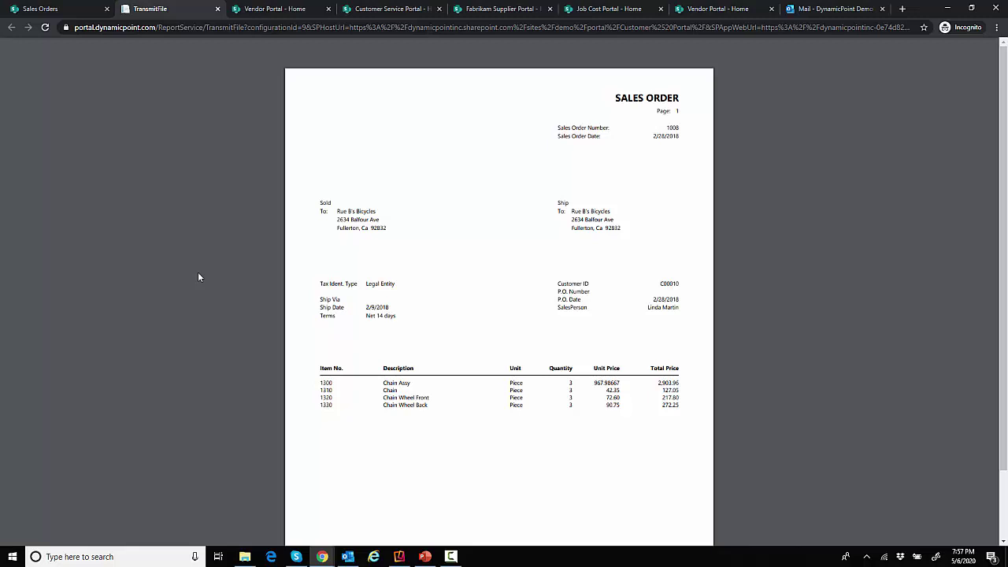
click(217, 9)
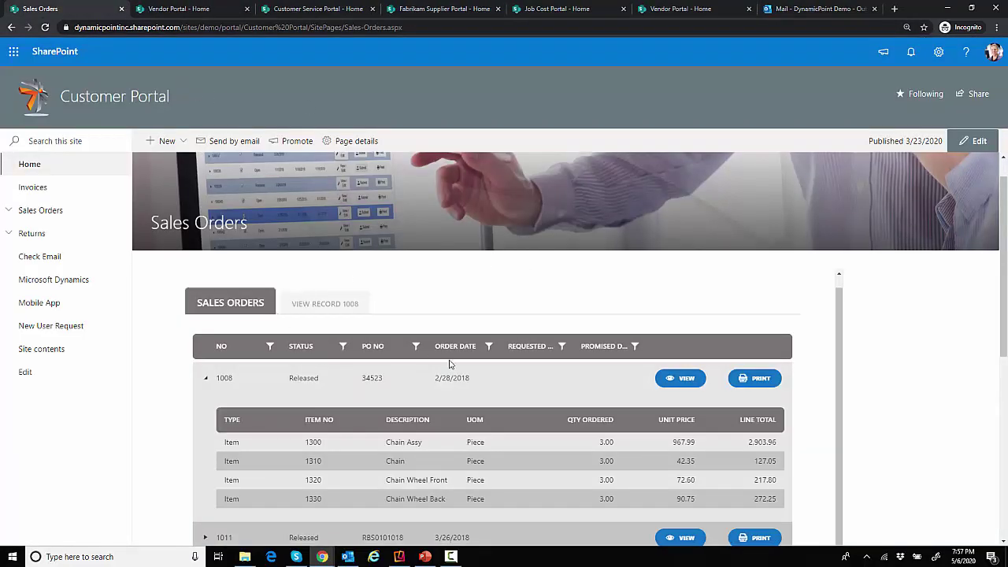
Scroll through the orders grid and return to the Customer Portal home page
scroll(450, 364, down, 2)
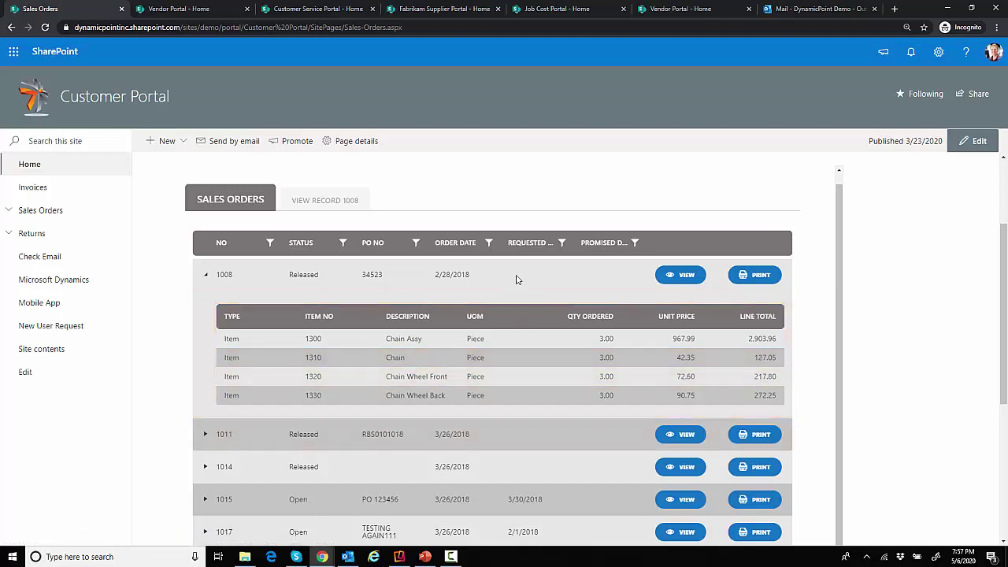
scroll(765, 386, down, 2)
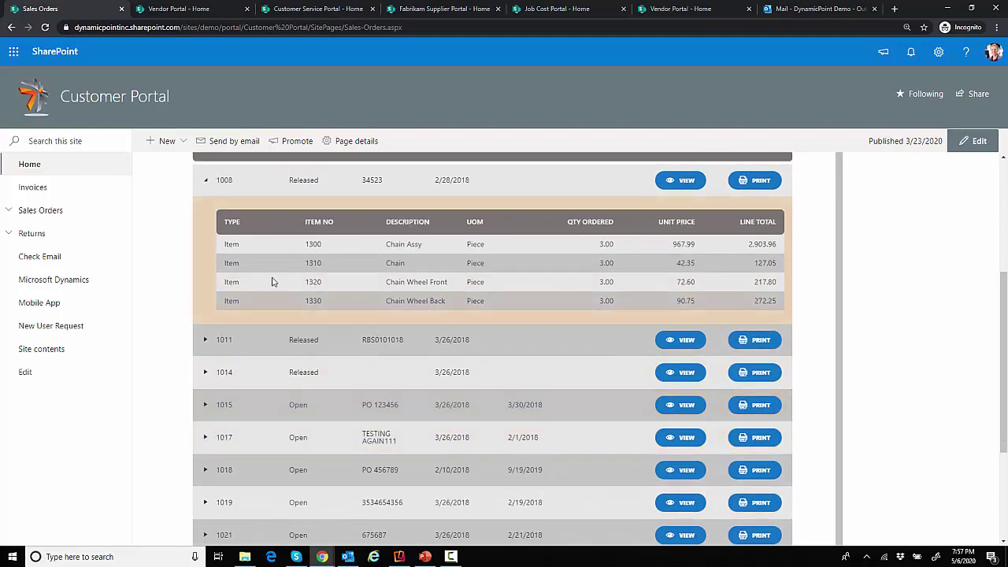
scroll(817, 369, up, 3)
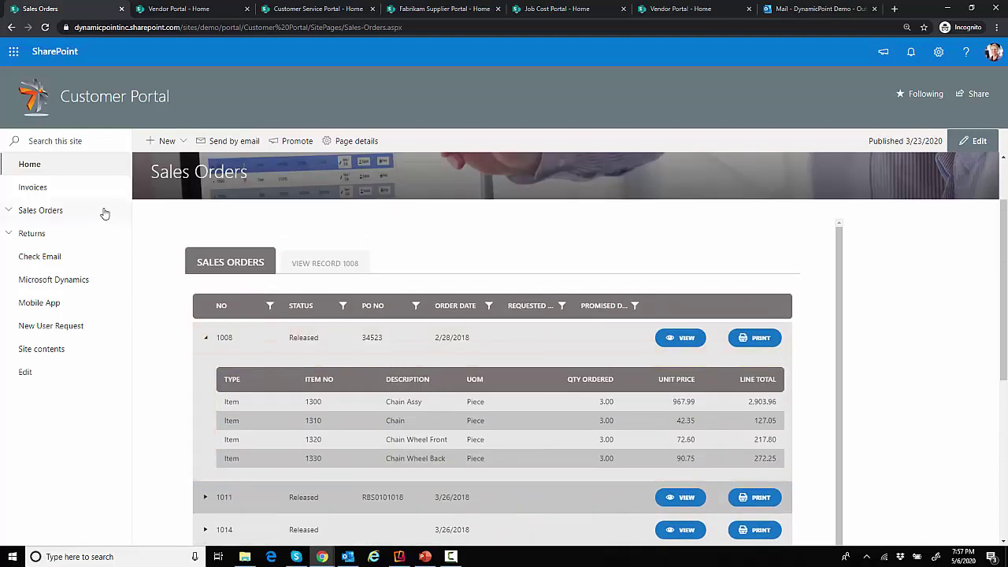
click(55, 169)
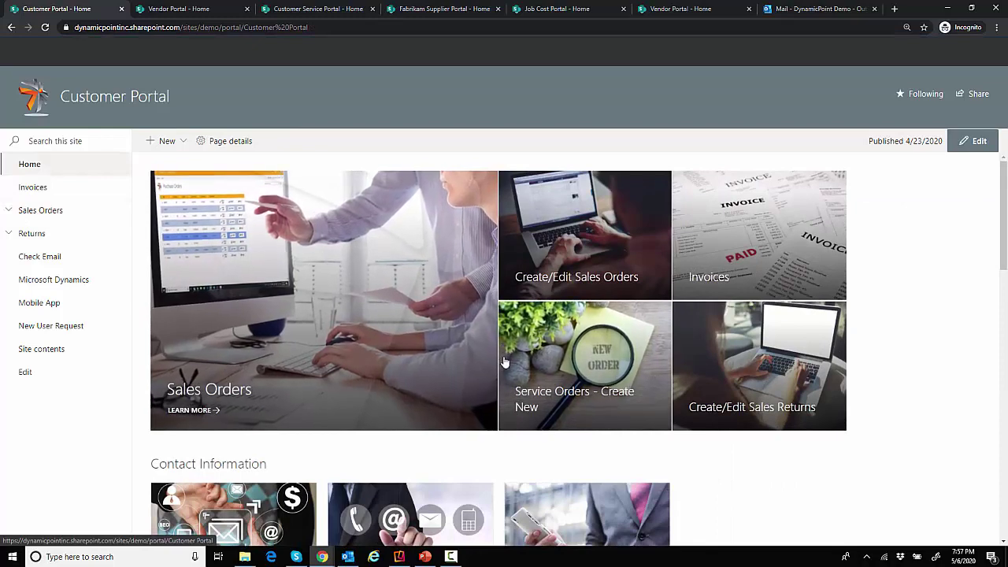
Open Create/Edit Sales Orders, scroll through order 1015's editable record, and return to the list
click(599, 257)
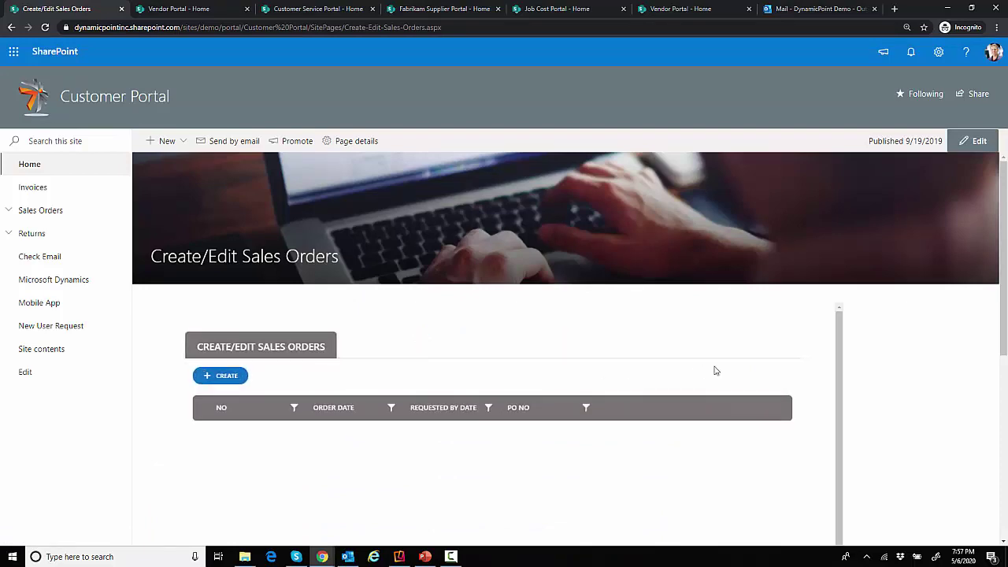
scroll(715, 370, down, 2)
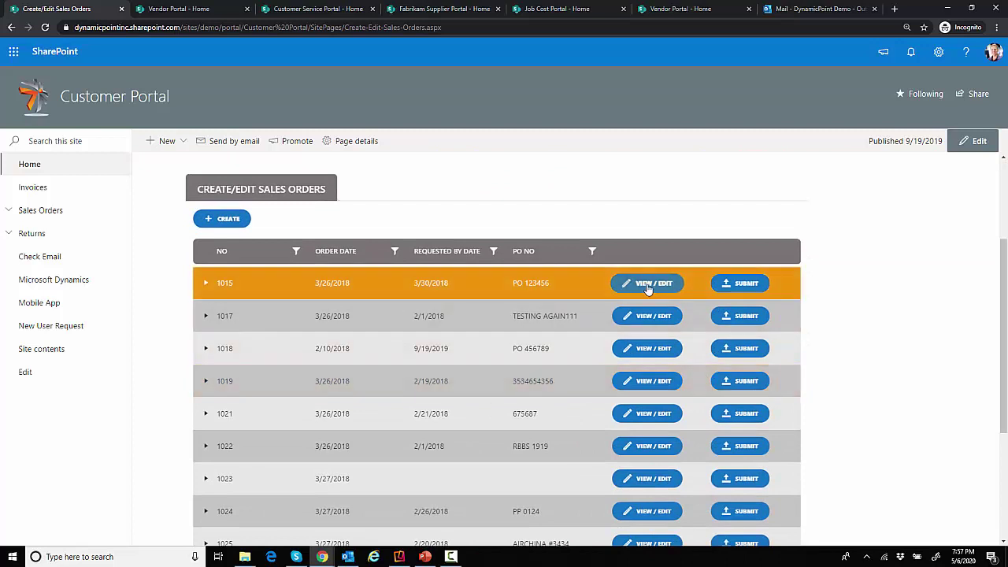
click(648, 285)
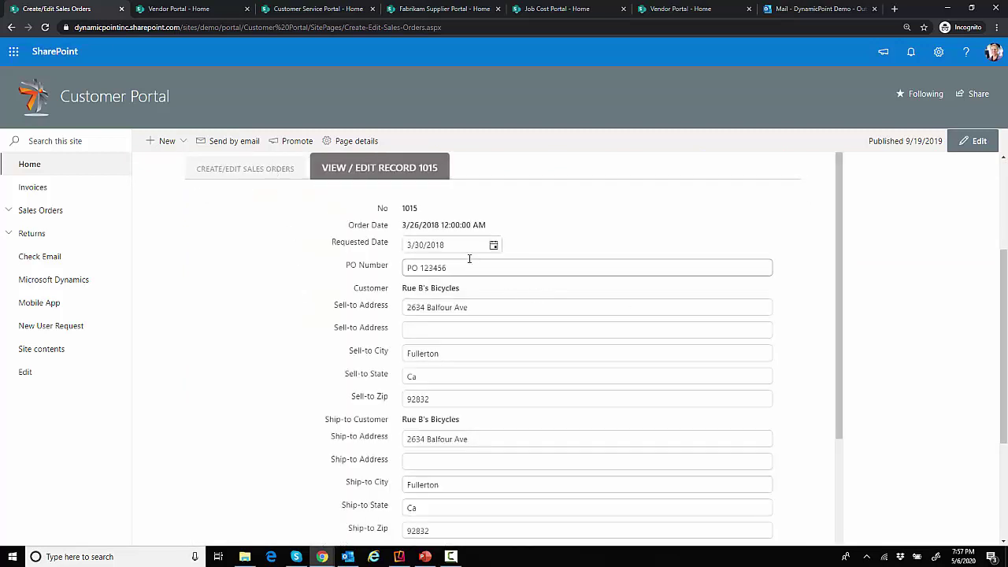
scroll(520, 348, down, 3)
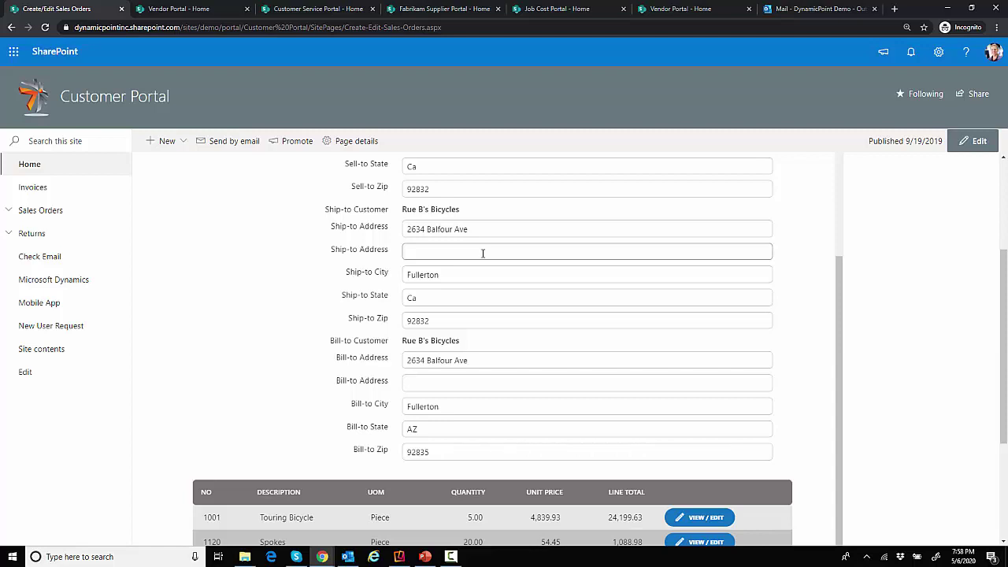
scroll(479, 259, up, 3)
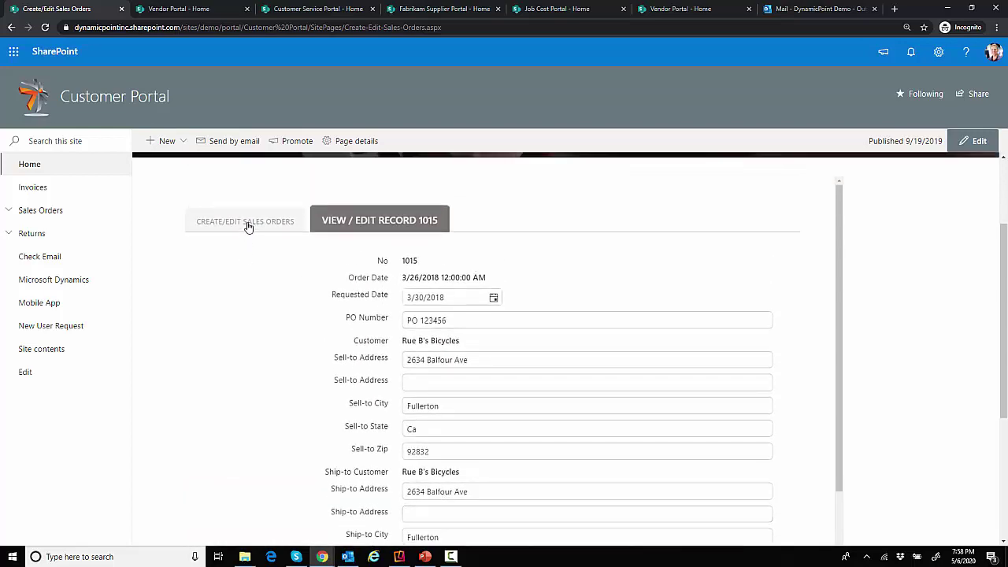
click(247, 225)
Create a new sales order with reference PO5678 and requested-by date 5/14/2020, producing record 1136
click(494, 314)
click(225, 252)
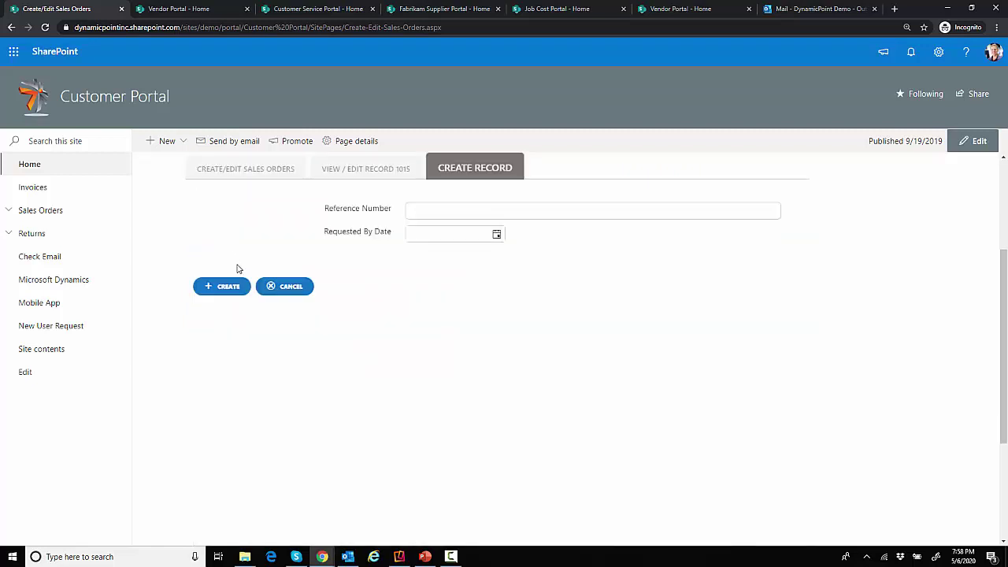
click(497, 211)
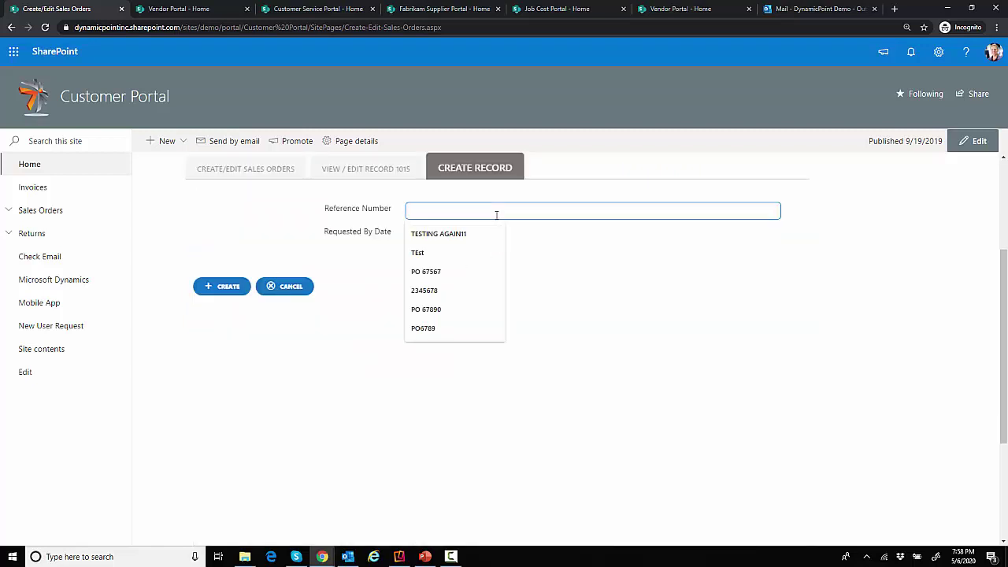
text(PO5678)
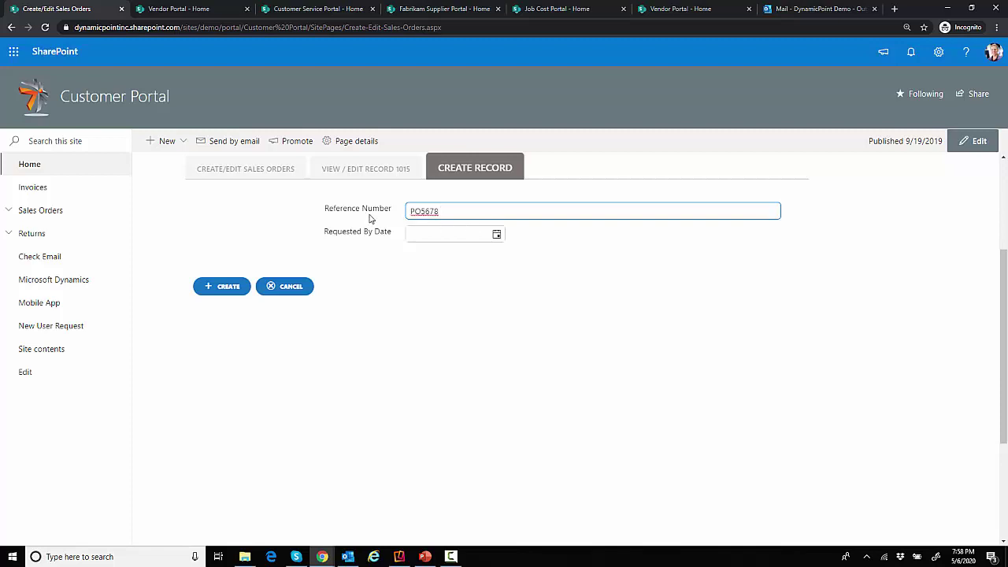
click(496, 234)
click(515, 348)
click(222, 291)
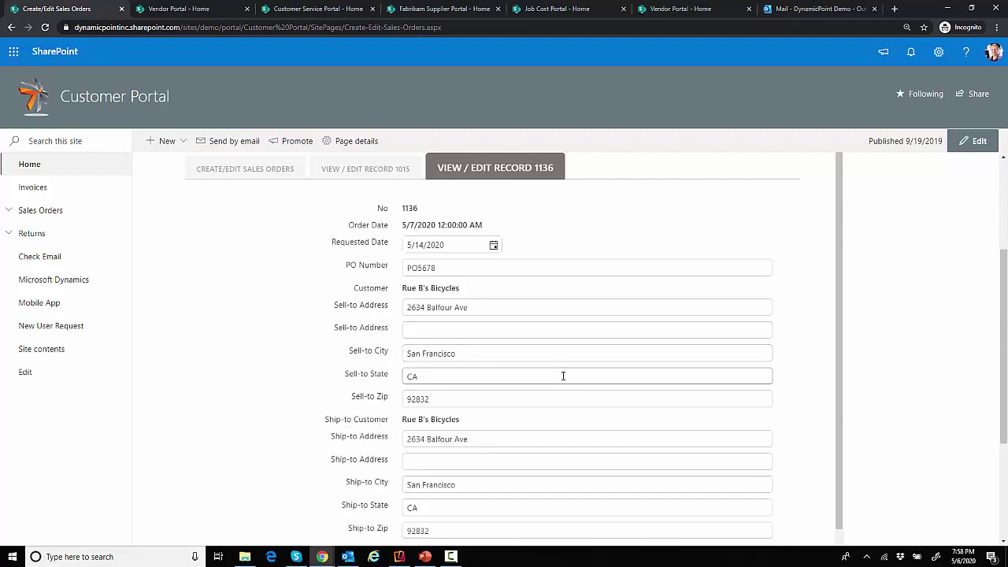
scroll(567, 389, down, 1)
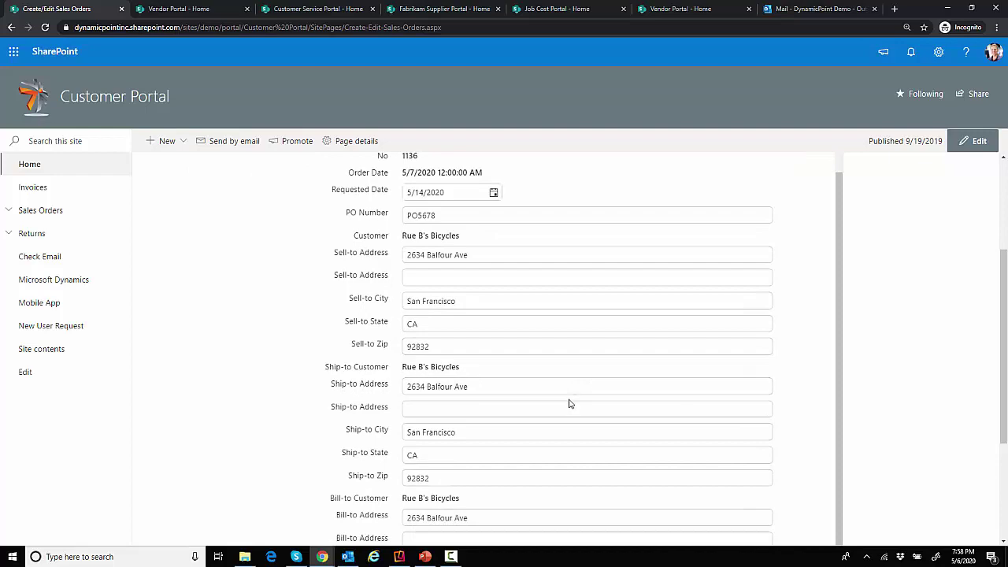
scroll(567, 413, down, 2)
scroll(570, 420, down, 4)
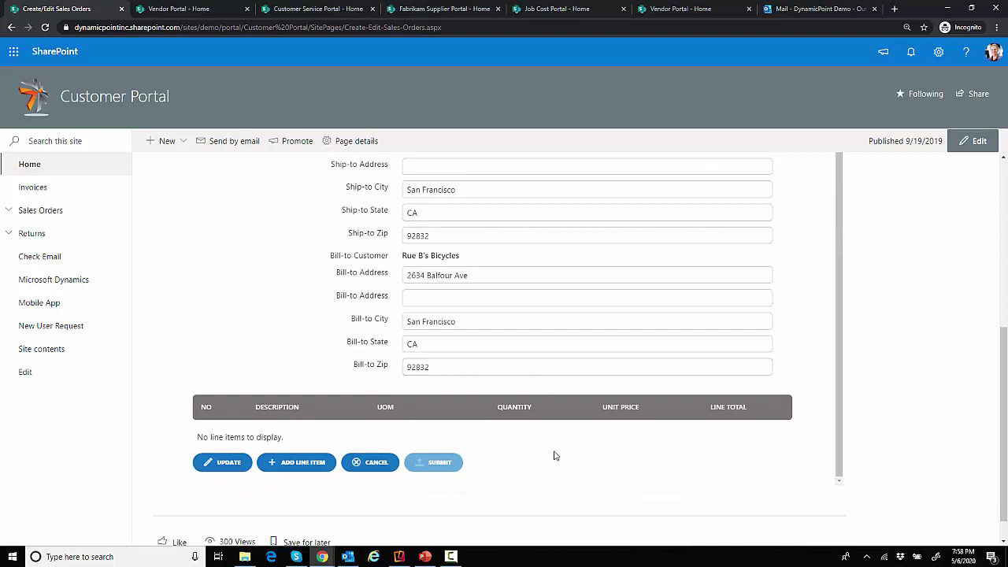
Add a Rim line item with quantity 10 to order 1136
click(308, 467)
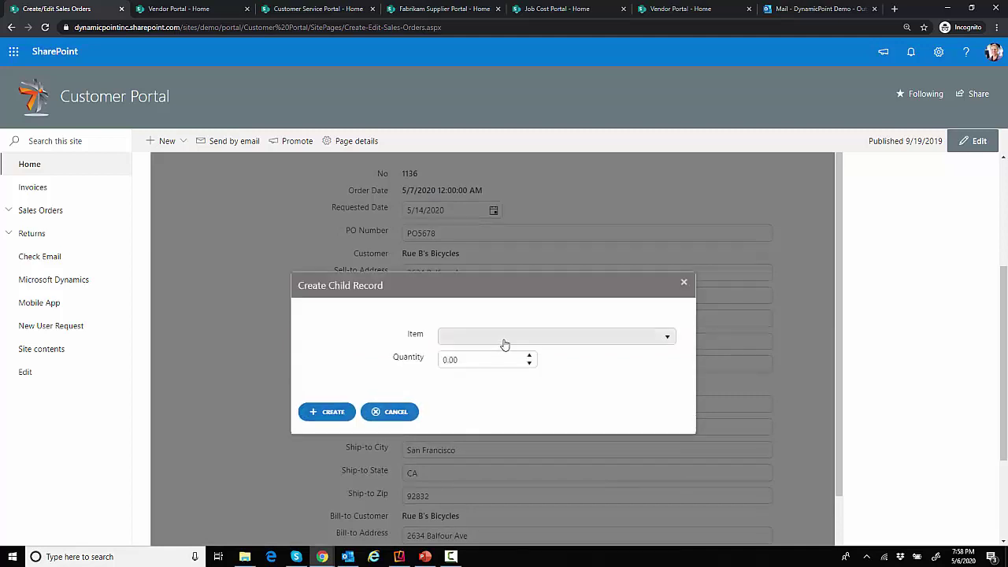
click(502, 339)
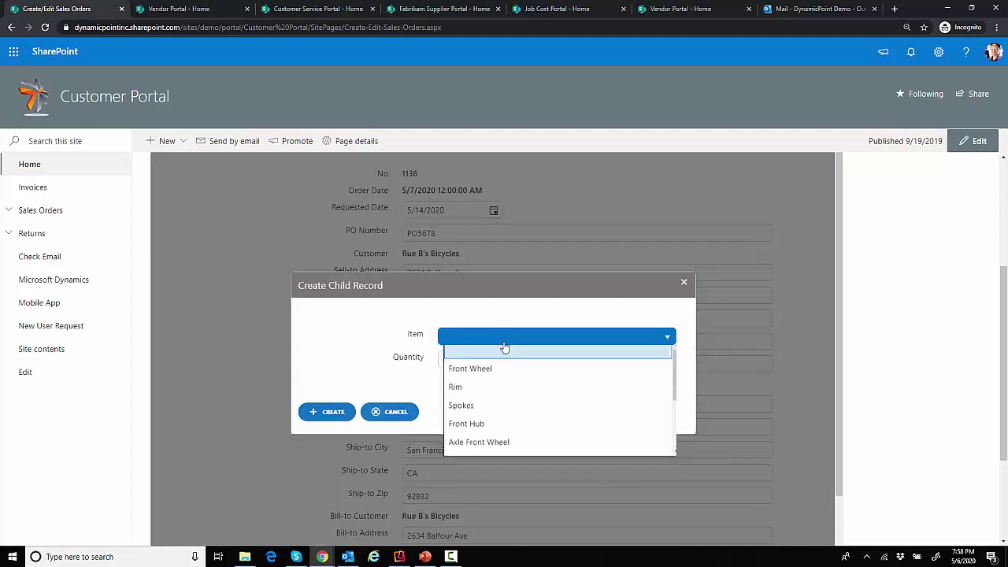
click(497, 397)
key(Tab)
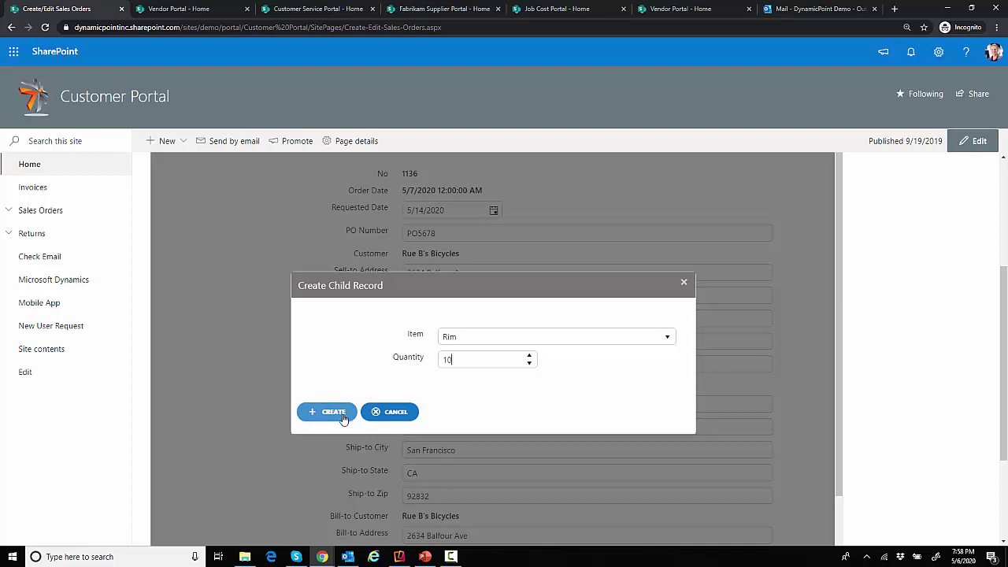
click(342, 416)
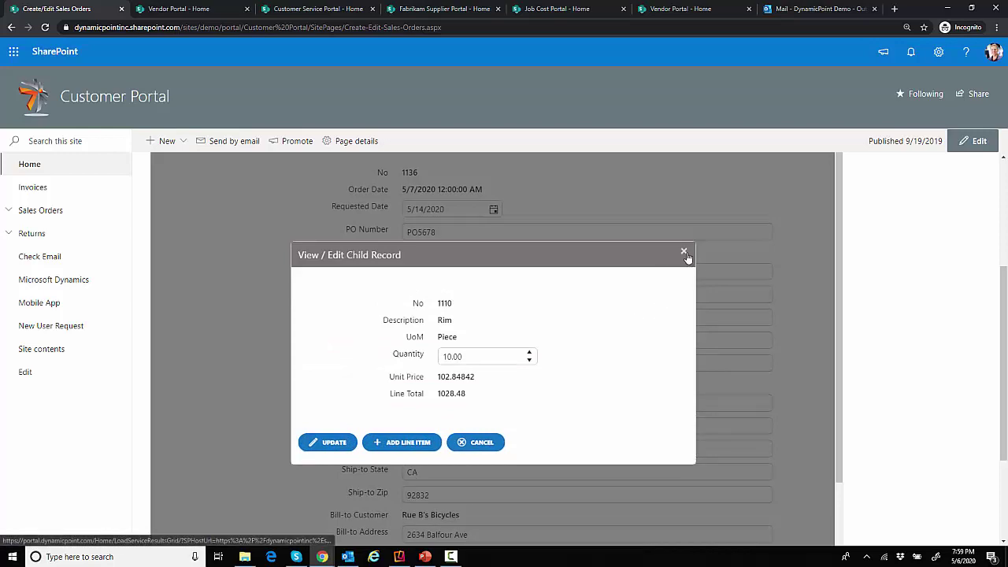
click(684, 253)
Submit sales order 1136
scroll(596, 397, down, 2)
scroll(596, 399, down, 2)
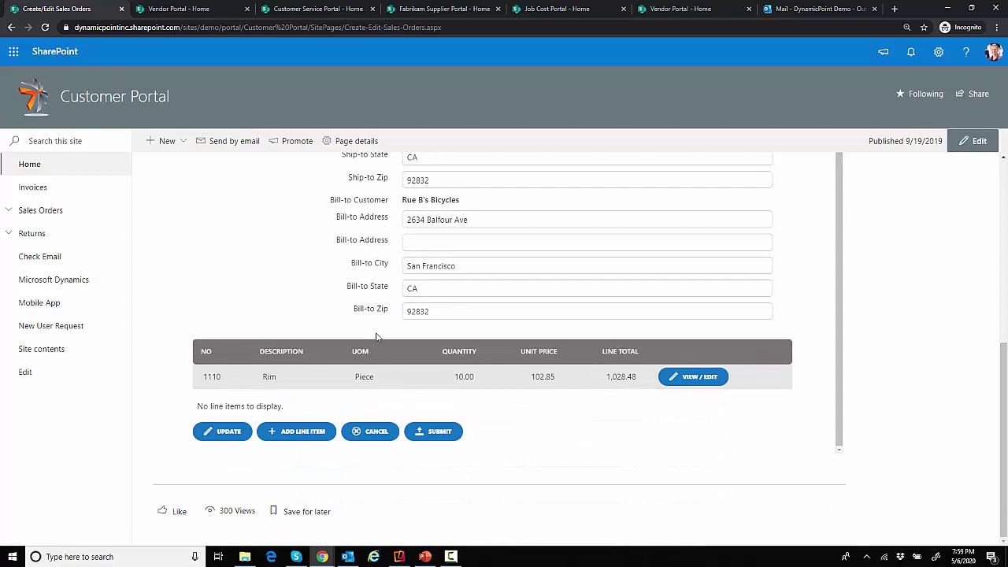
click(442, 438)
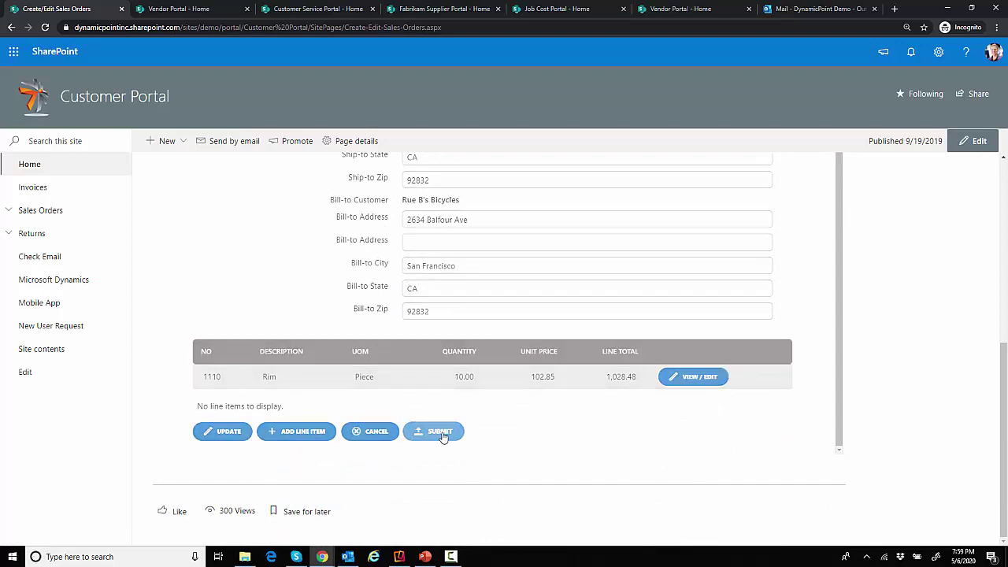
Confirm submitting order 1136 and return to the Customer Portal home page
click(439, 433)
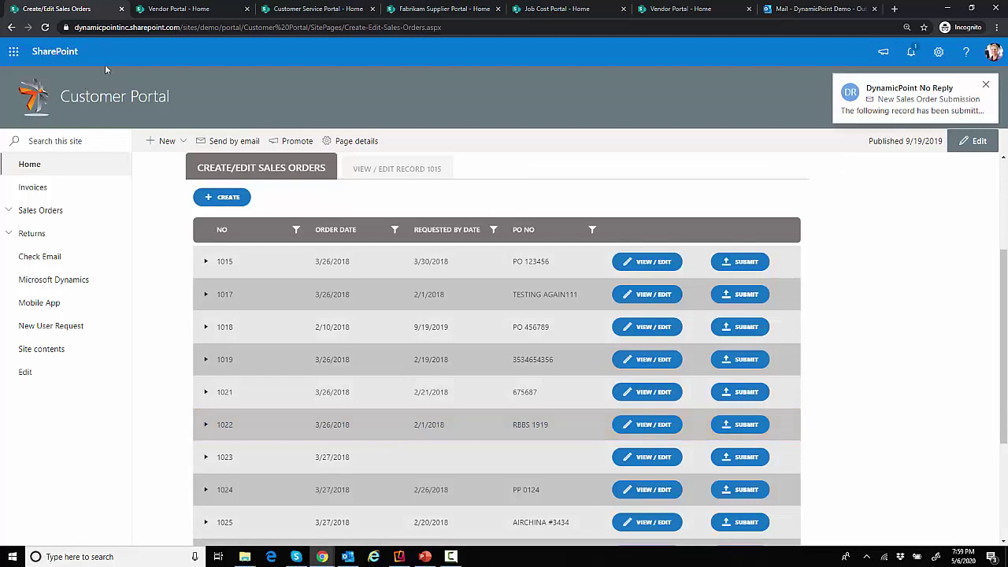
click(30, 167)
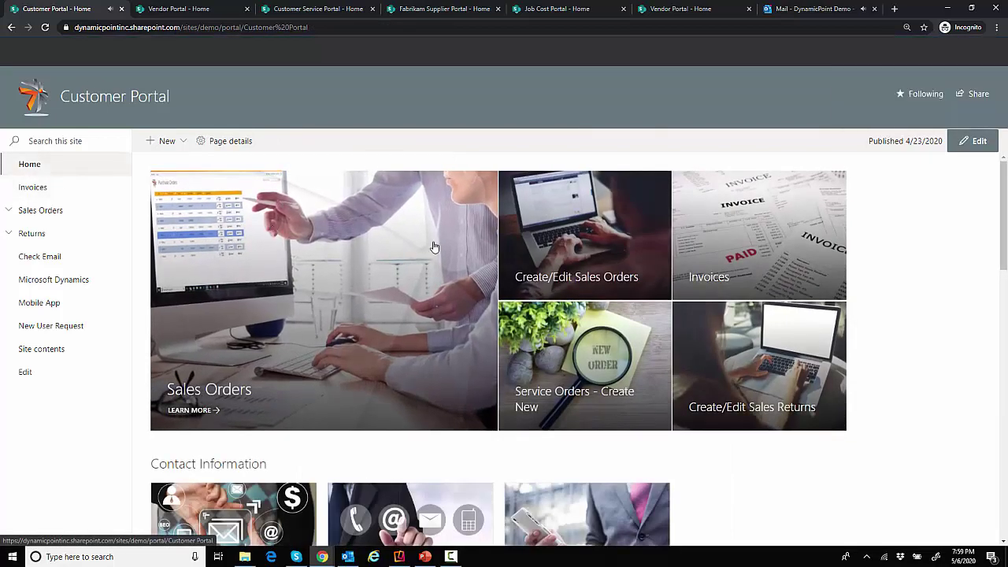
scroll(433, 247, down, 1)
scroll(432, 247, down, 1)
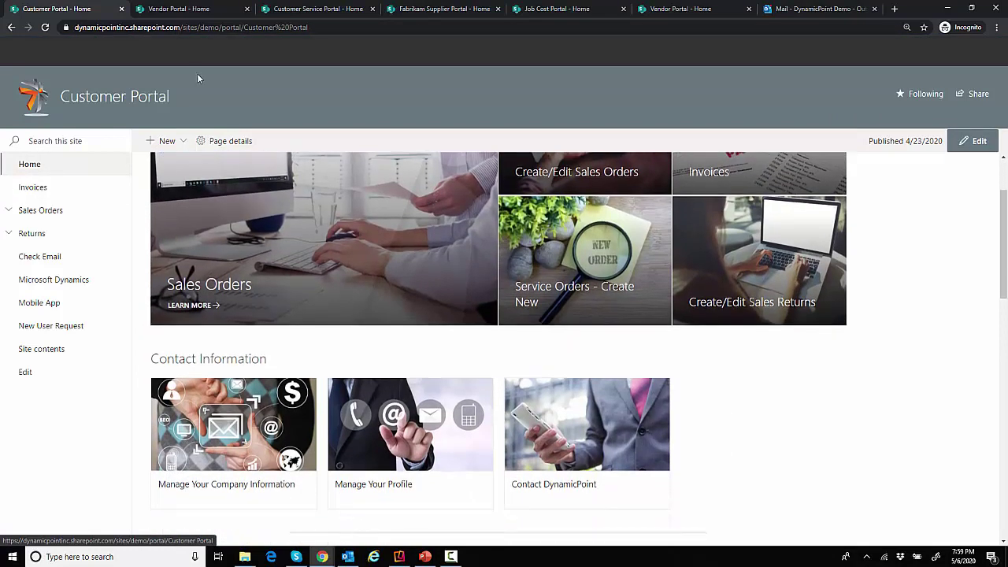
In the Vendor Portal's Purchase Orders, open and close the printable copy of order 106036
click(185, 10)
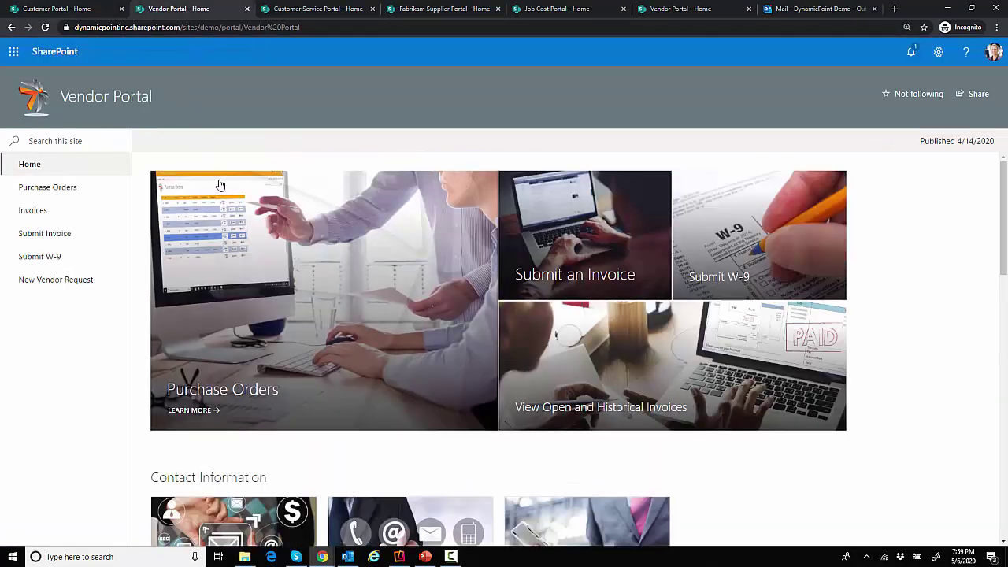
click(294, 297)
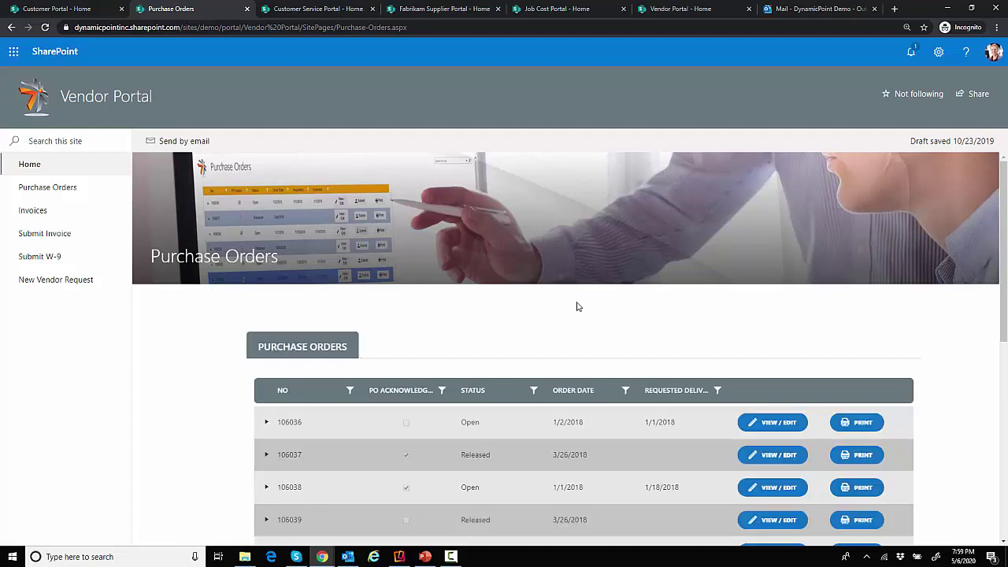
scroll(753, 346, down, 2)
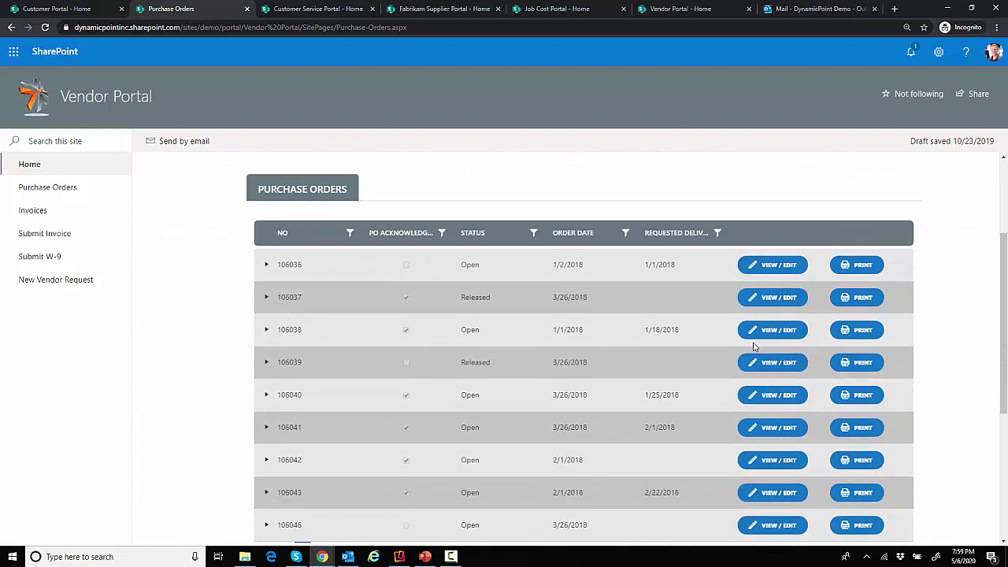
click(752, 340)
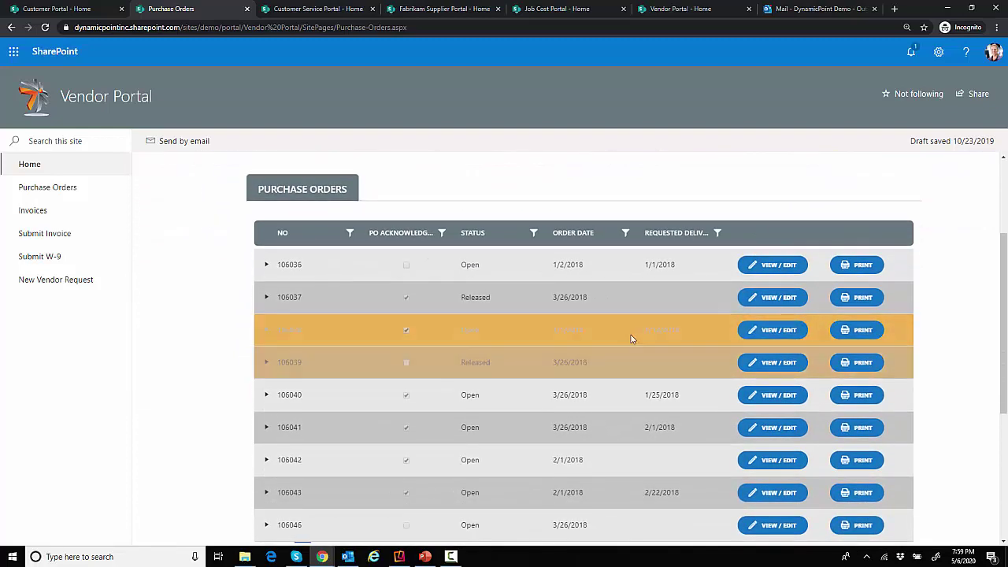
click(857, 266)
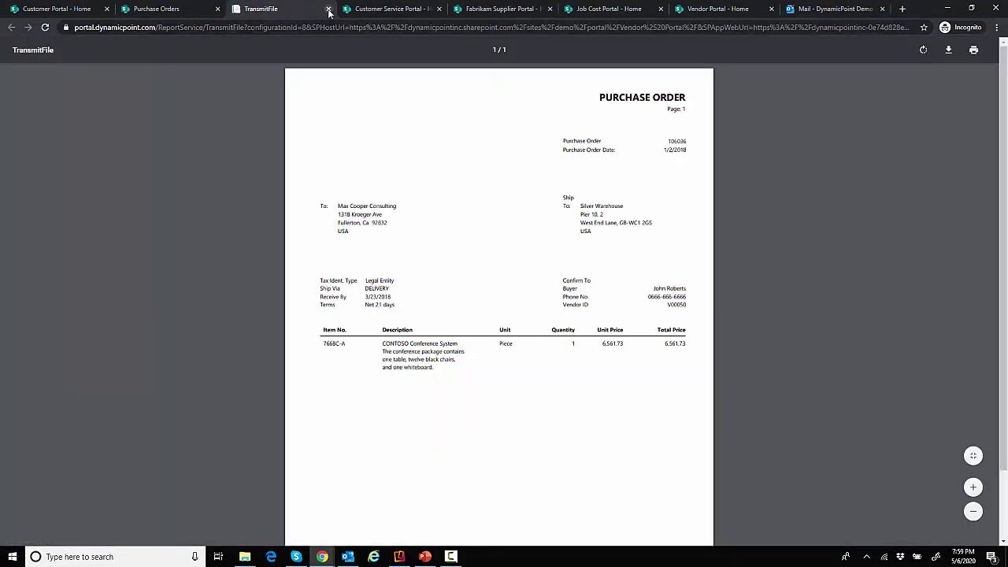
click(328, 9)
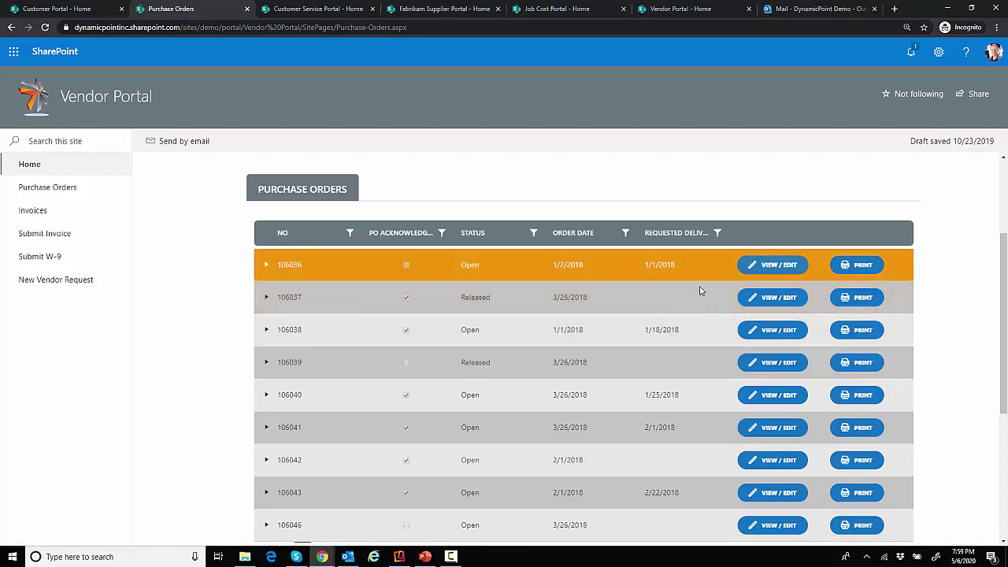
Give purchase order 106036 expected delivery 3/28/2018, tick PO Acknowledged, and save it
click(757, 268)
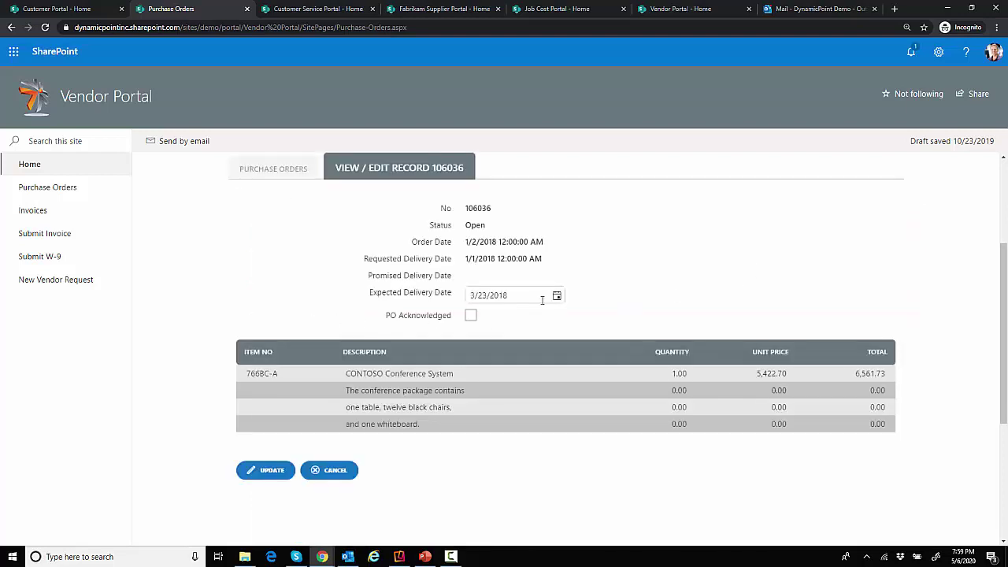
click(557, 297)
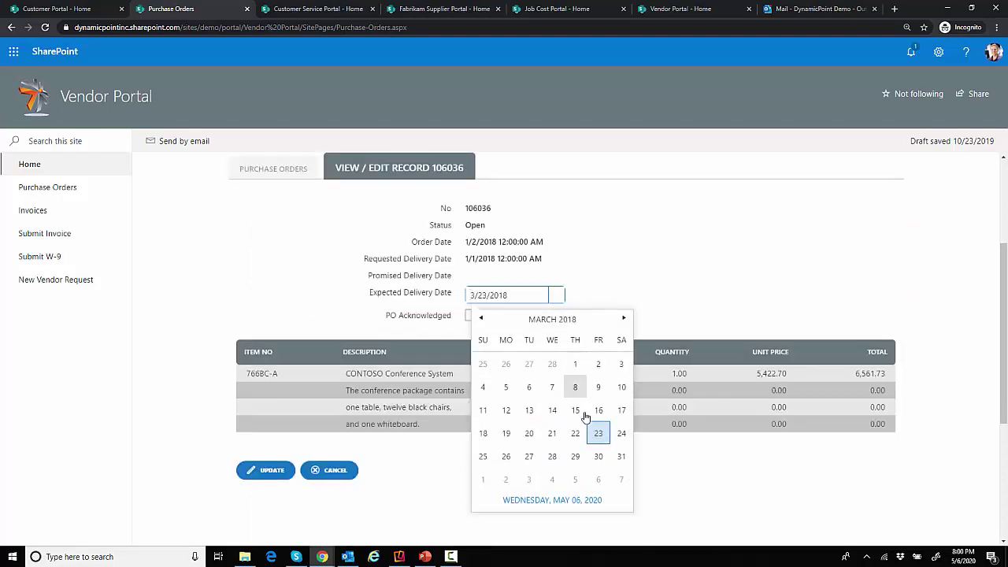
click(552, 456)
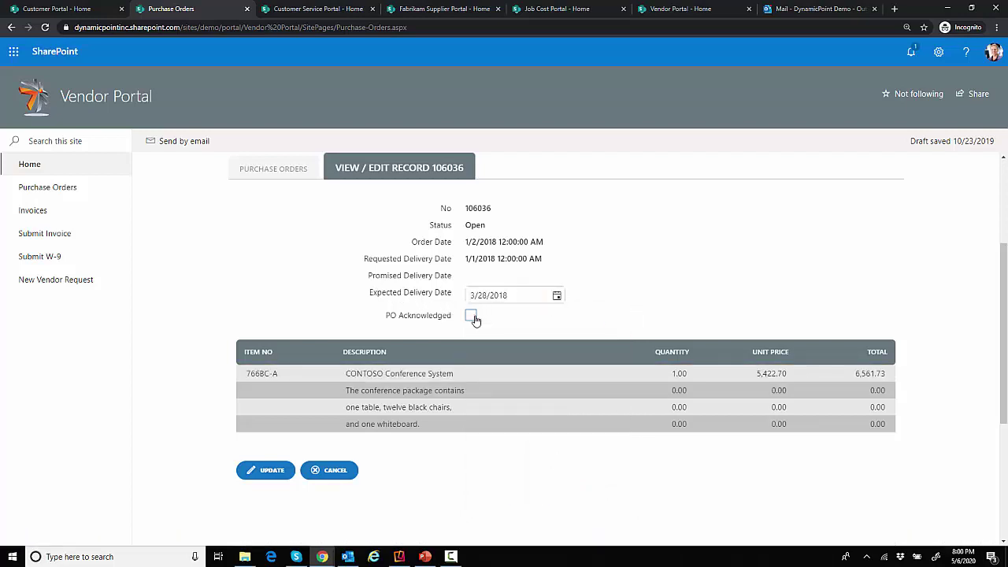
click(471, 316)
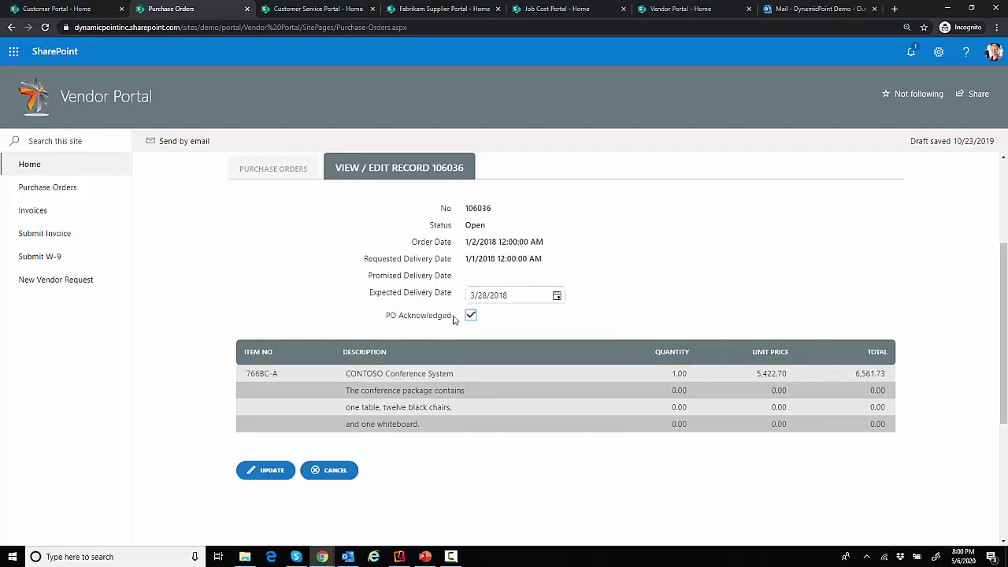
click(271, 471)
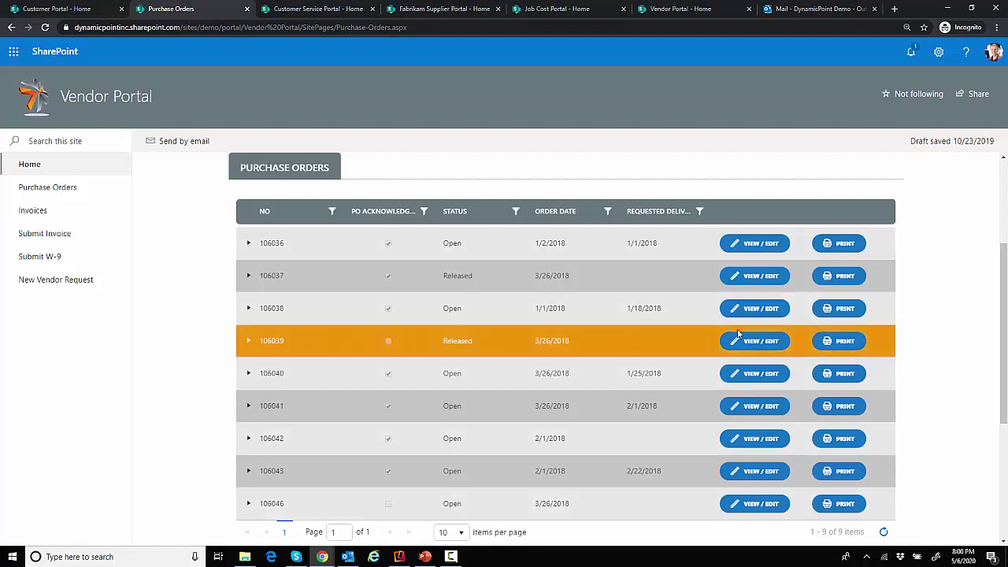
scroll(738, 334, up, 1)
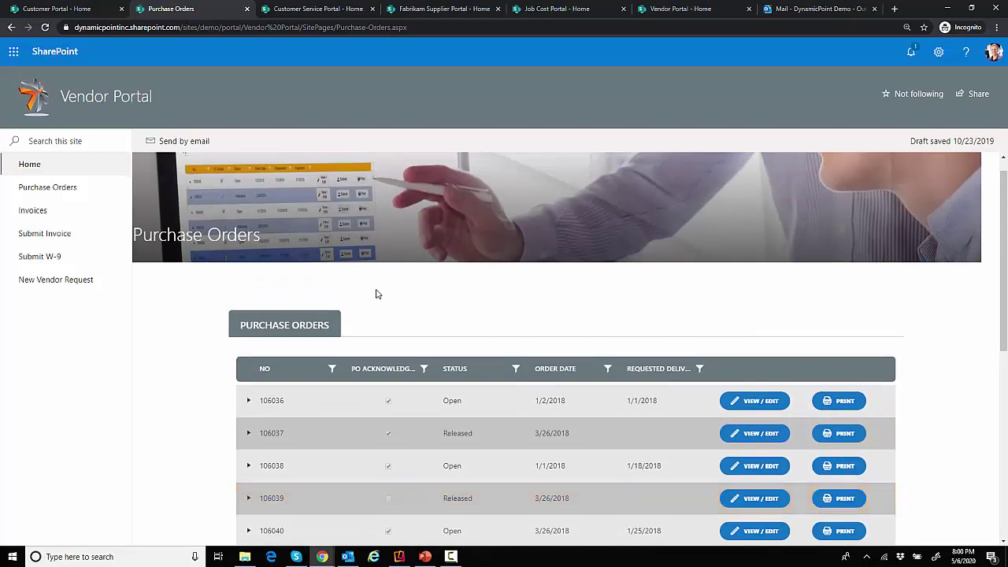
Open the Vendor Portal's open and historical invoices and select invoice 103037
click(31, 164)
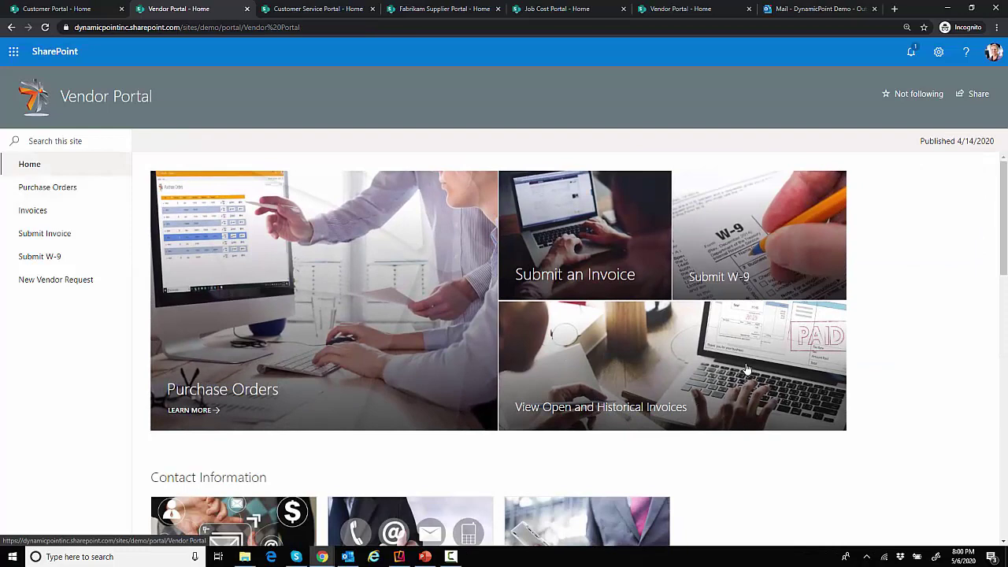
scroll(601, 292, down, 2)
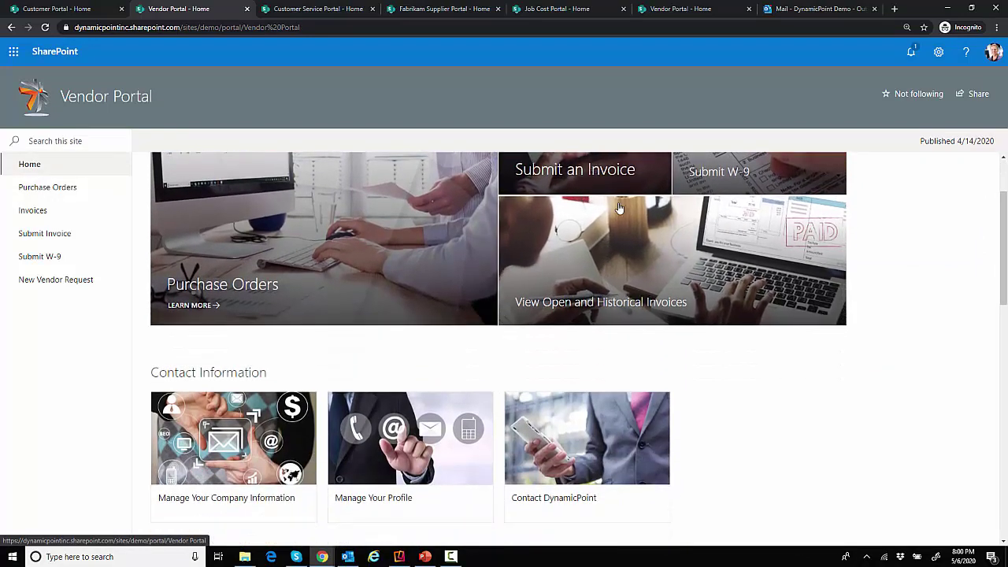
scroll(630, 236, down, 1)
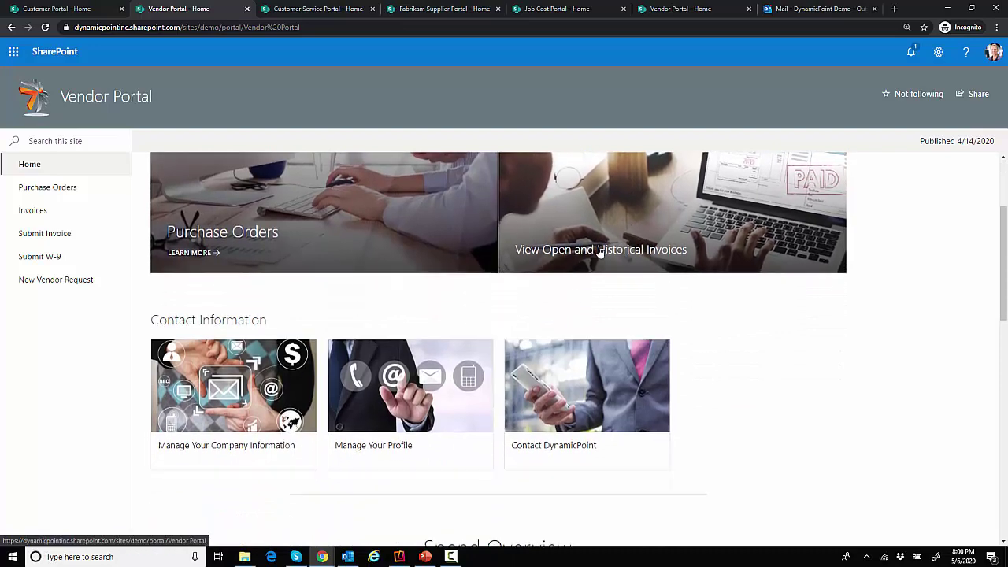
click(645, 210)
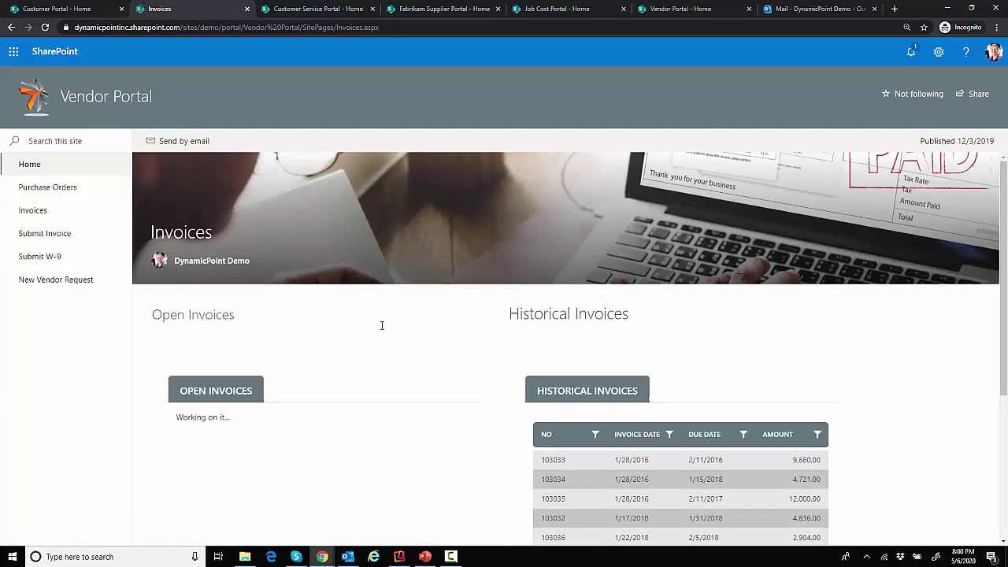
scroll(560, 358, down, 2)
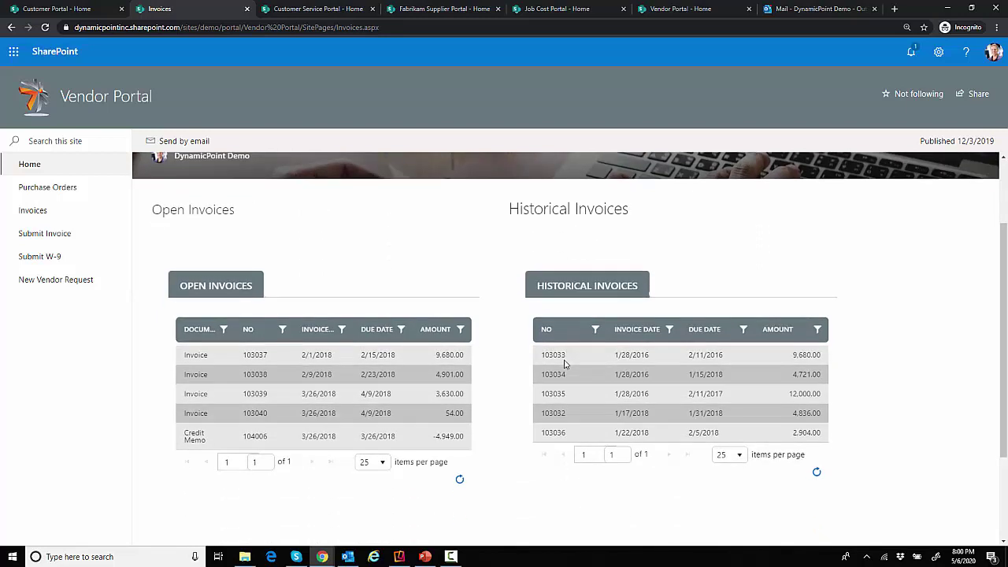
click(228, 363)
Return to the Vendor Portal home page and switch to the Customer Service Portal
scroll(331, 362, up, 1)
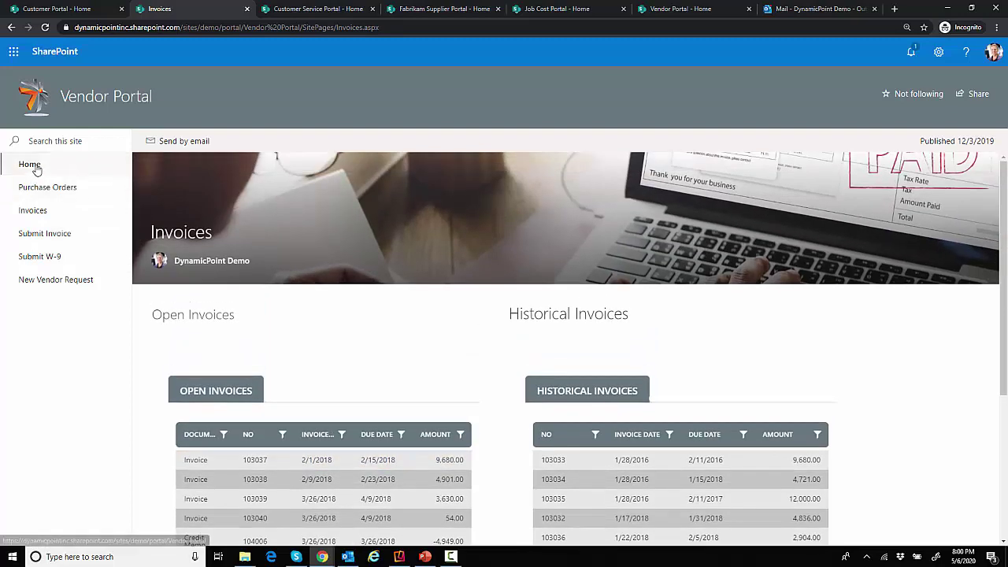
click(32, 165)
key(ctrl+Tab)
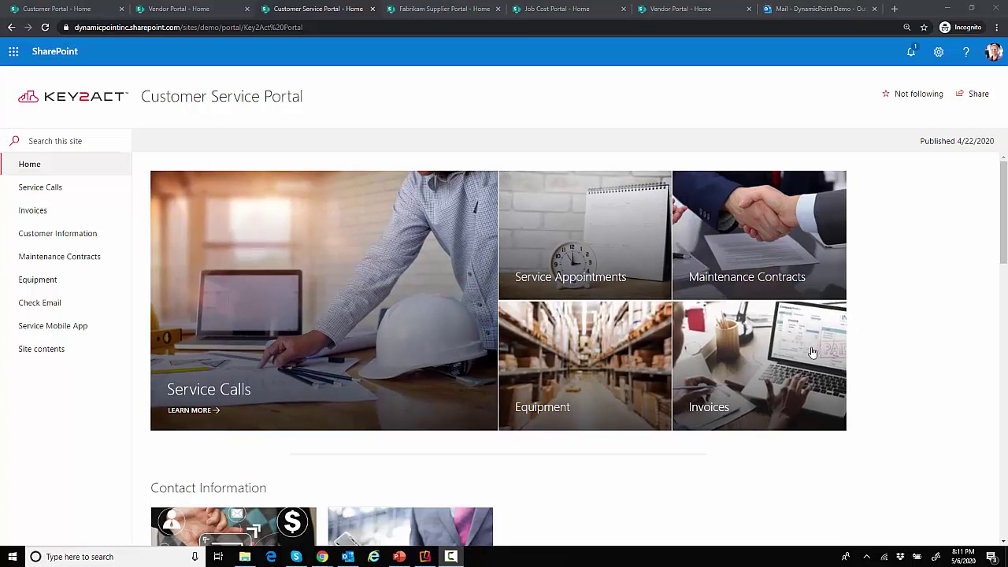
scroll(813, 355, down, 2)
scroll(813, 356, down, 2)
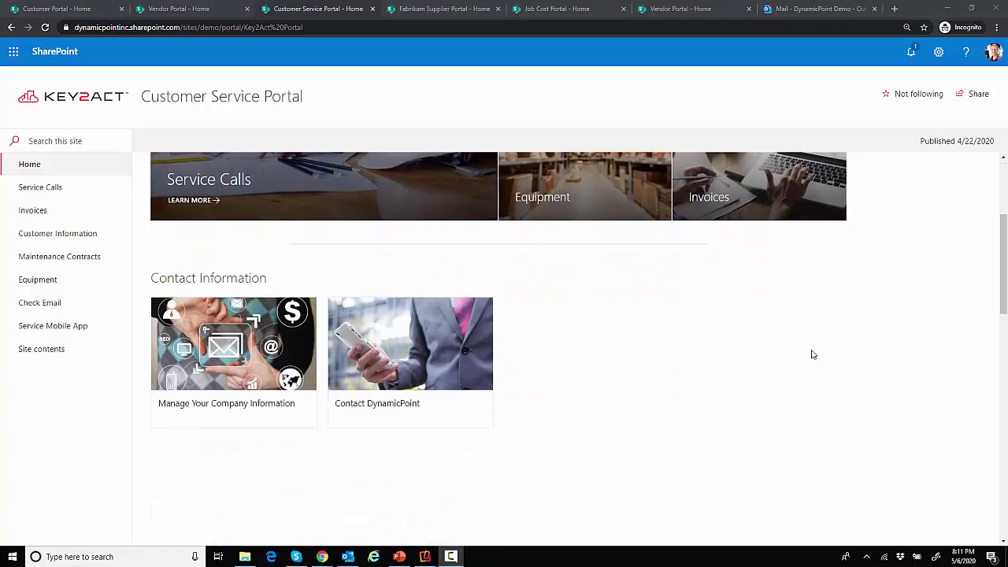
scroll(812, 354, up, 3)
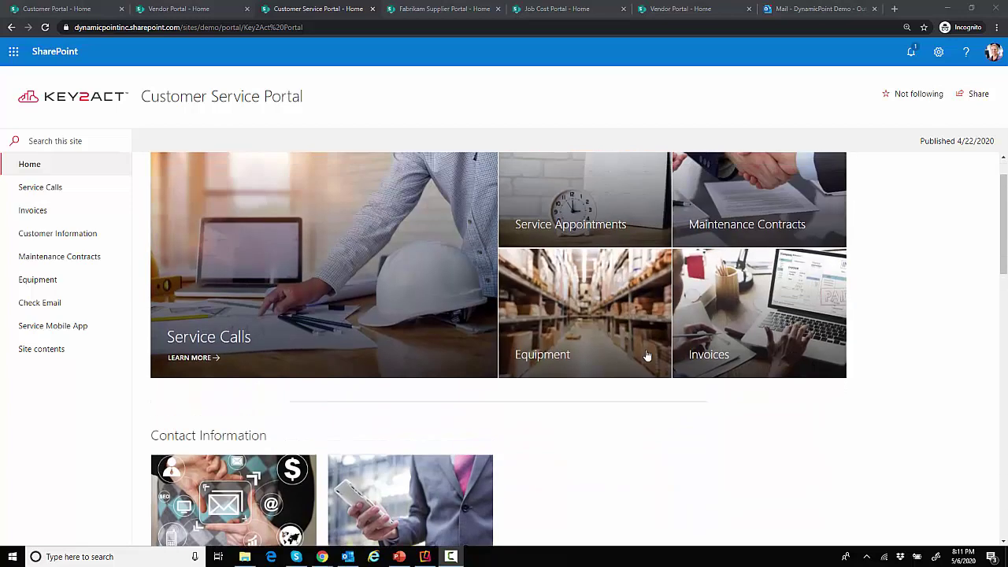
click(252, 256)
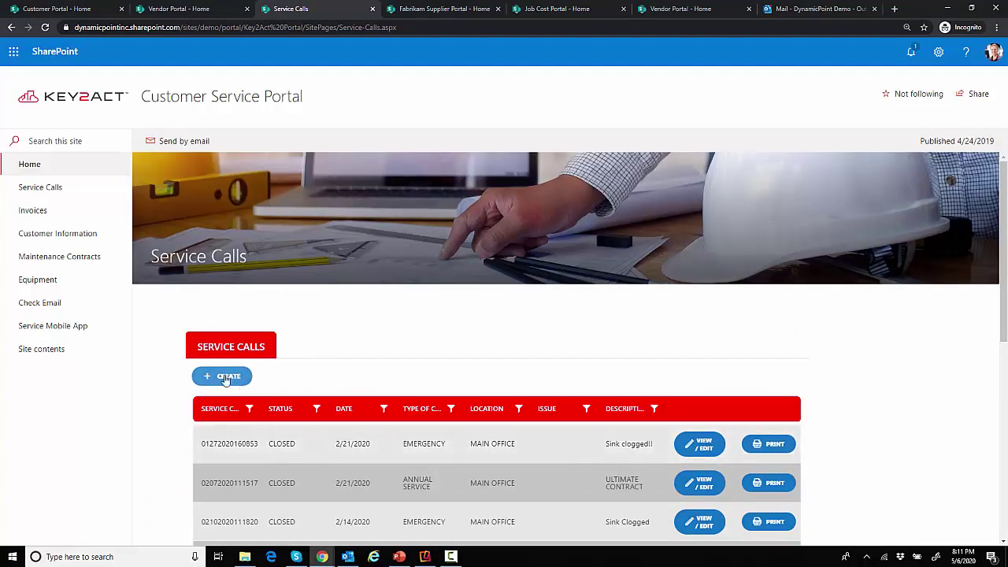
click(44, 171)
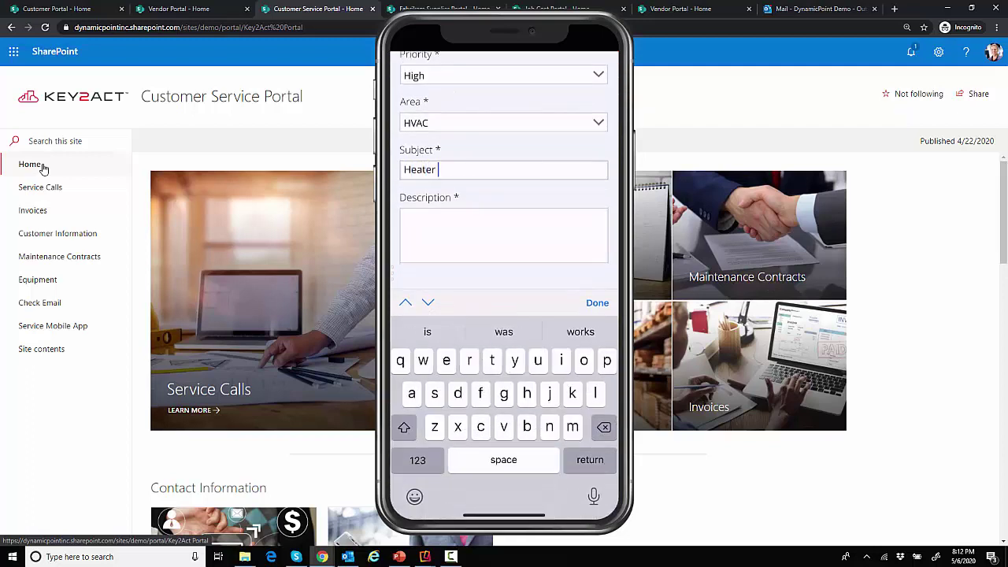
Complete the case subject as 'Heater broke' and enter the description 'Cold in here!'
text(broke)
key(Tab)
text(Cold in)
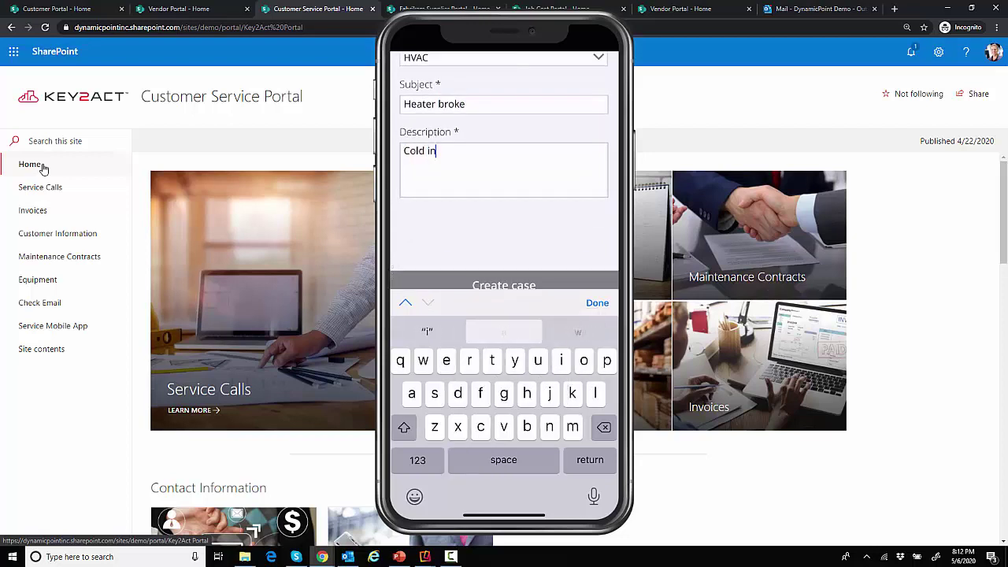
text( here!)
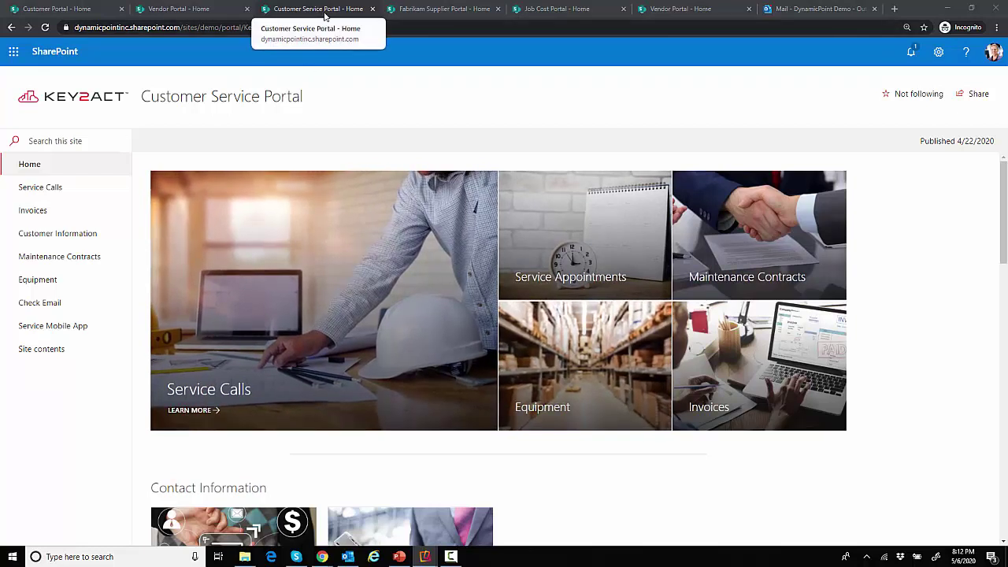
In the Fabrikam Supplier Portal, expand production order 101001 and close its printed routing report
click(434, 11)
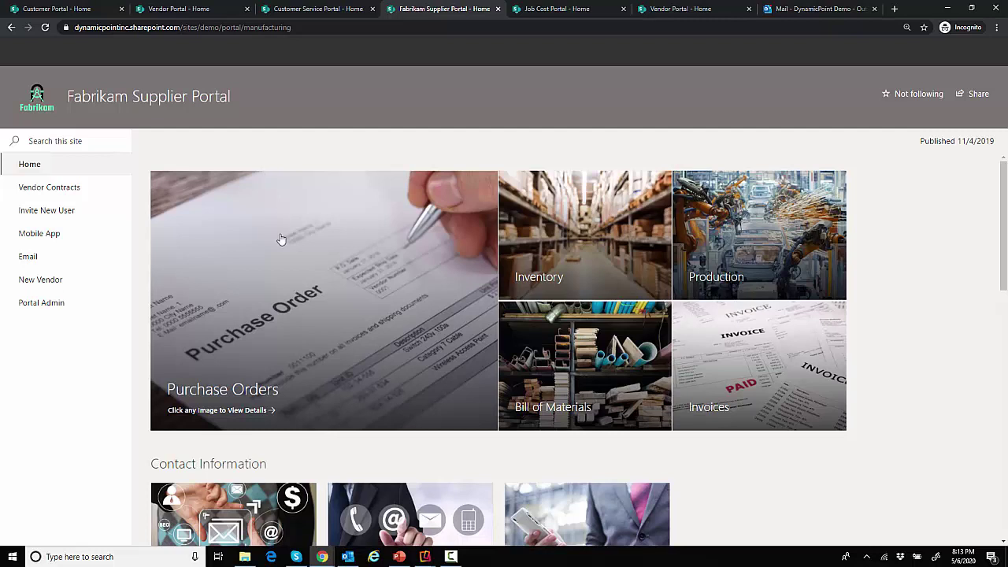
click(734, 247)
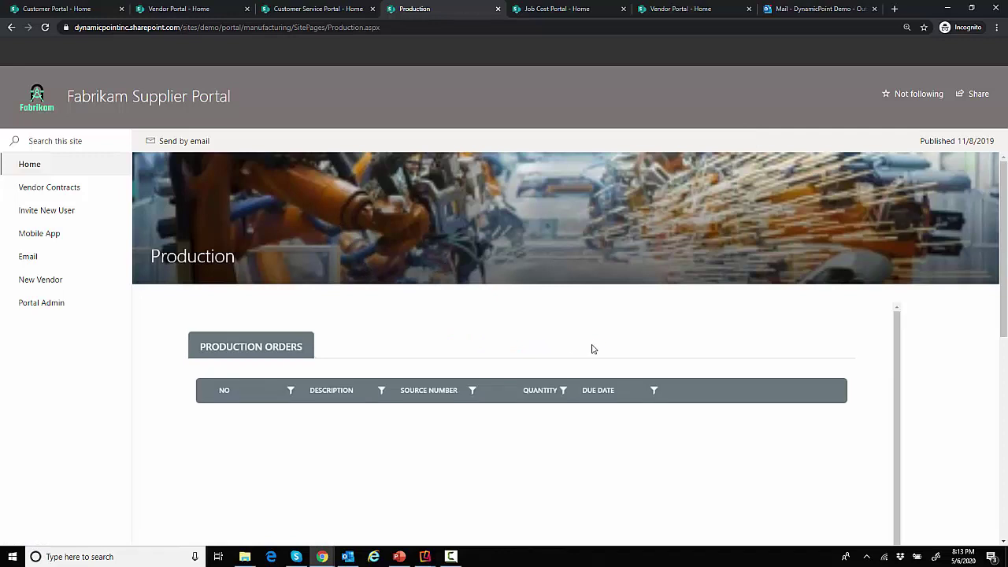
scroll(591, 351, down, 1)
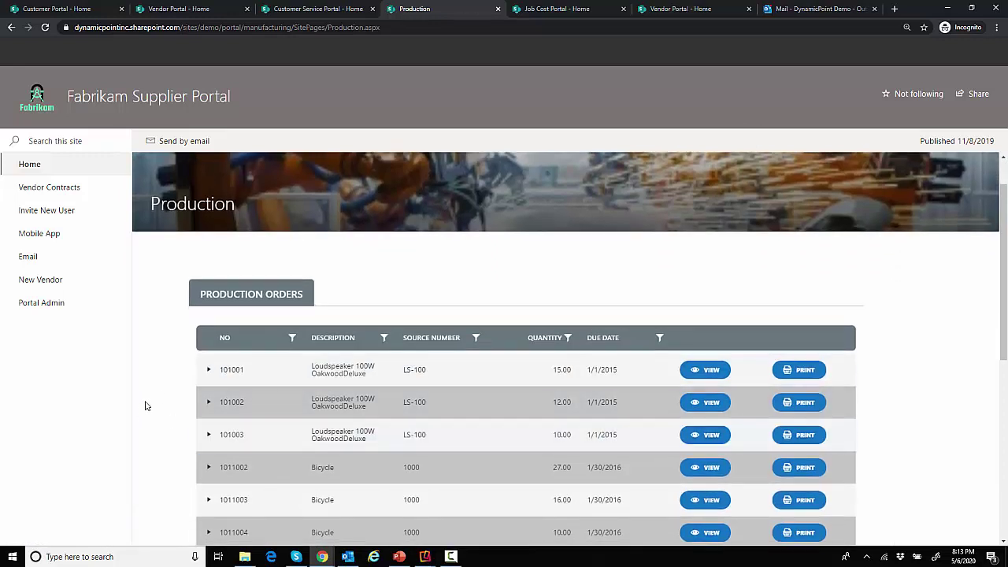
click(207, 372)
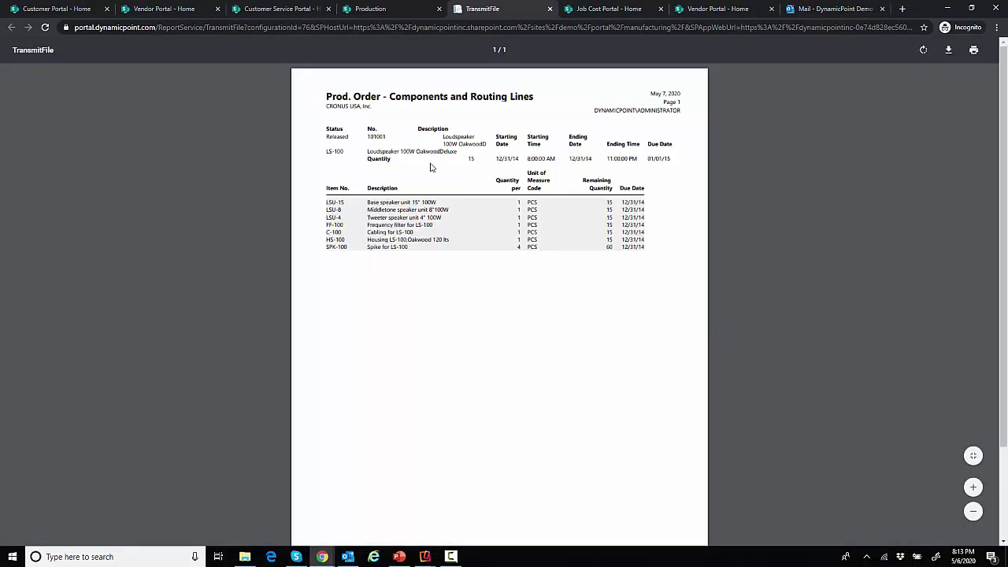
click(550, 10)
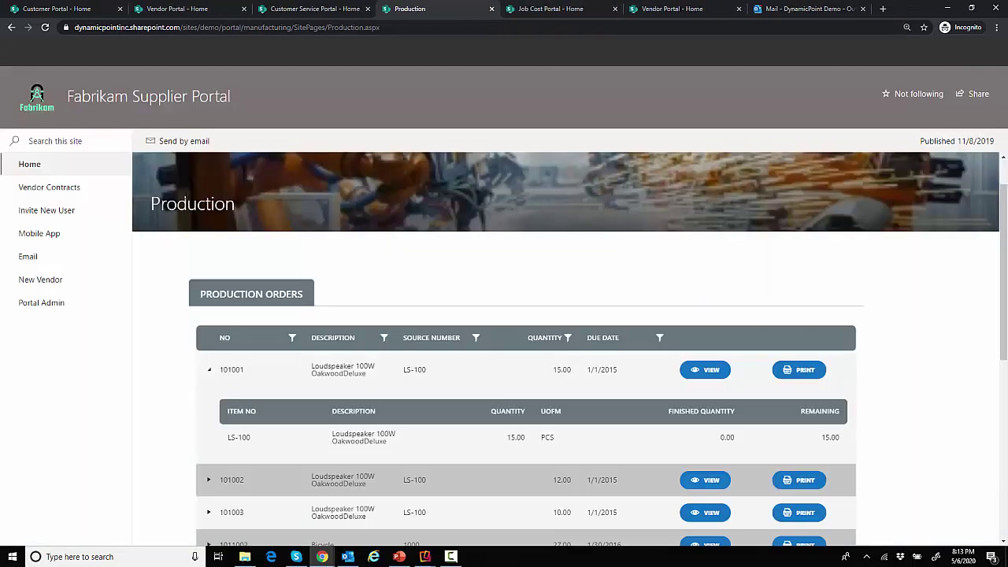
View job 1001's detailed cost record on Job Status, then return to the Job Cost Portal home
click(50, 164)
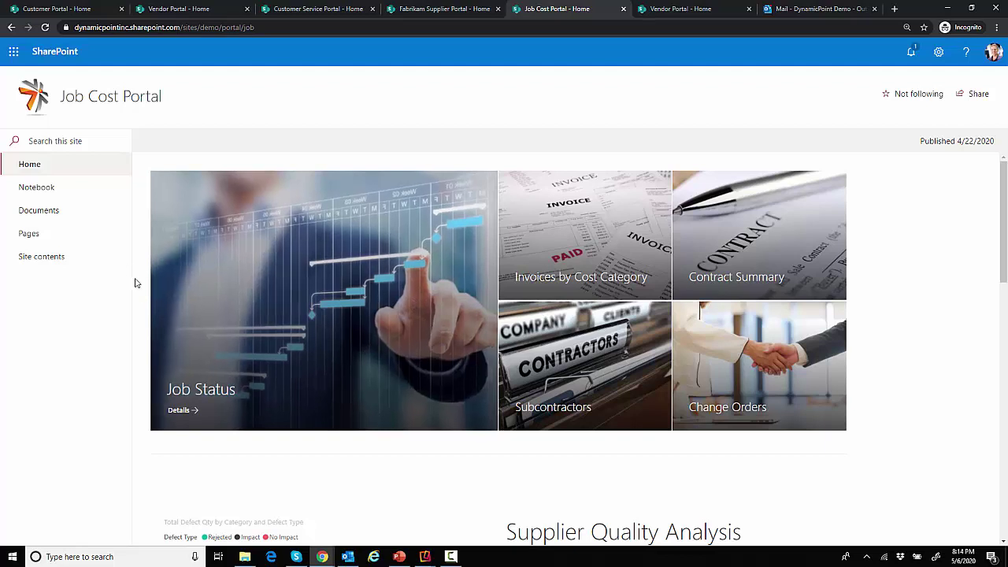
click(222, 349)
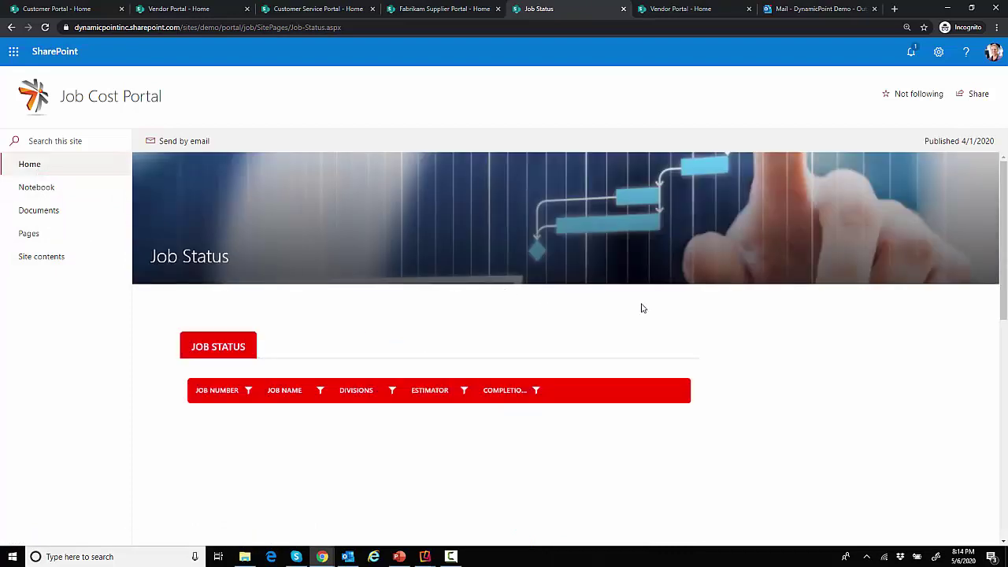
click(670, 435)
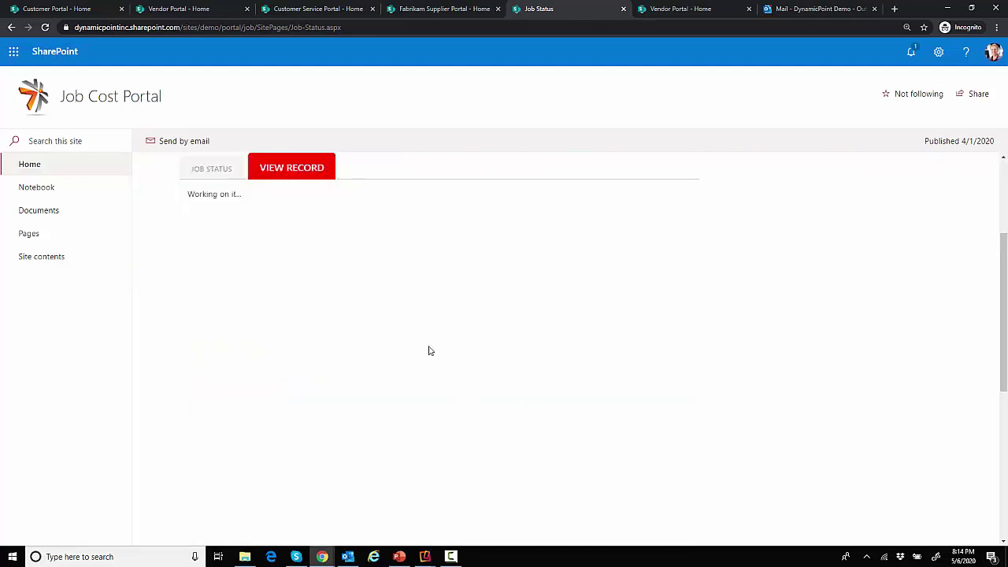
drag(421, 402, 394, 318)
click(377, 334)
click(65, 165)
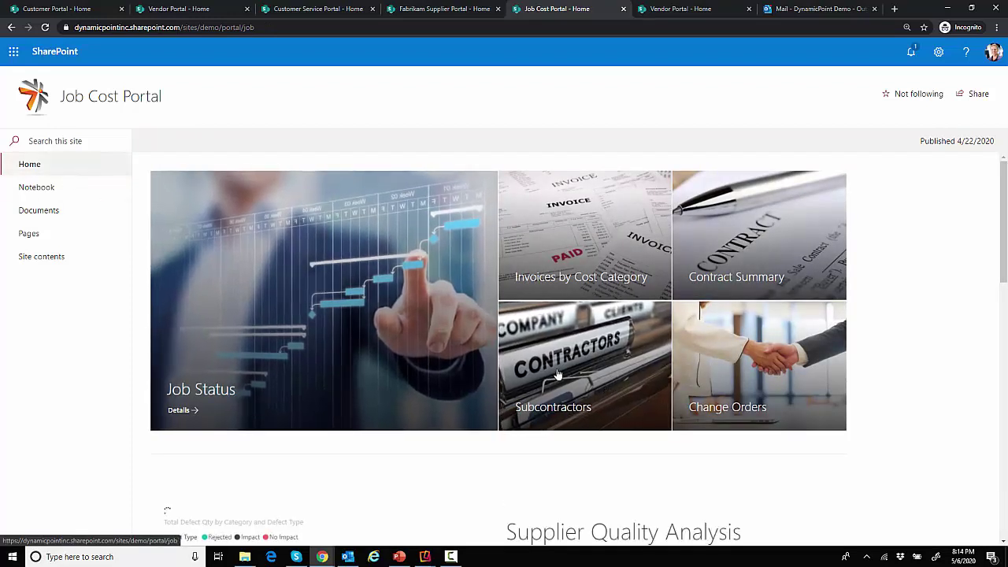
Filter the Subcontractors vendor list by 'AA' to show only AA Insulation Company, Inc
click(600, 372)
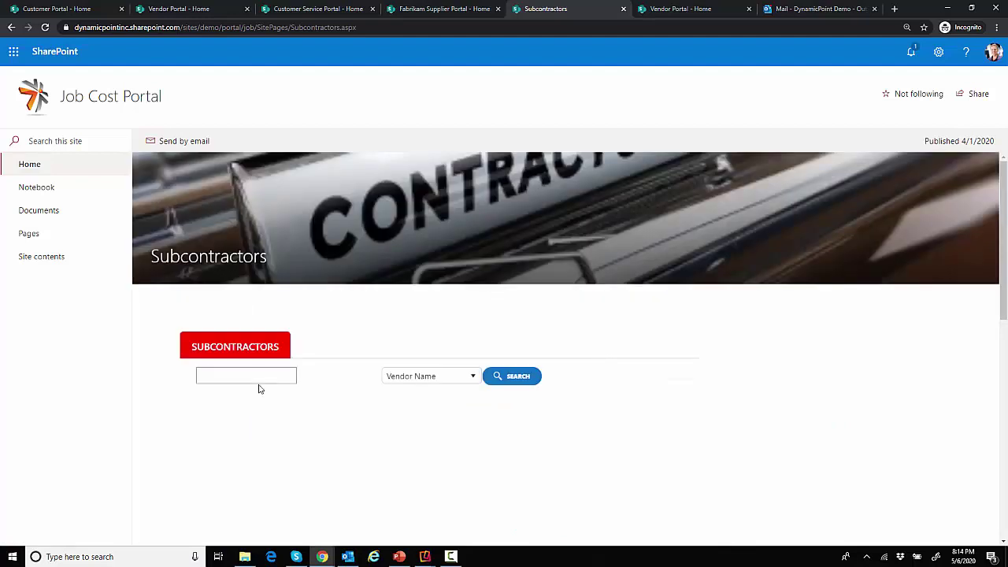
scroll(497, 356, down, 1)
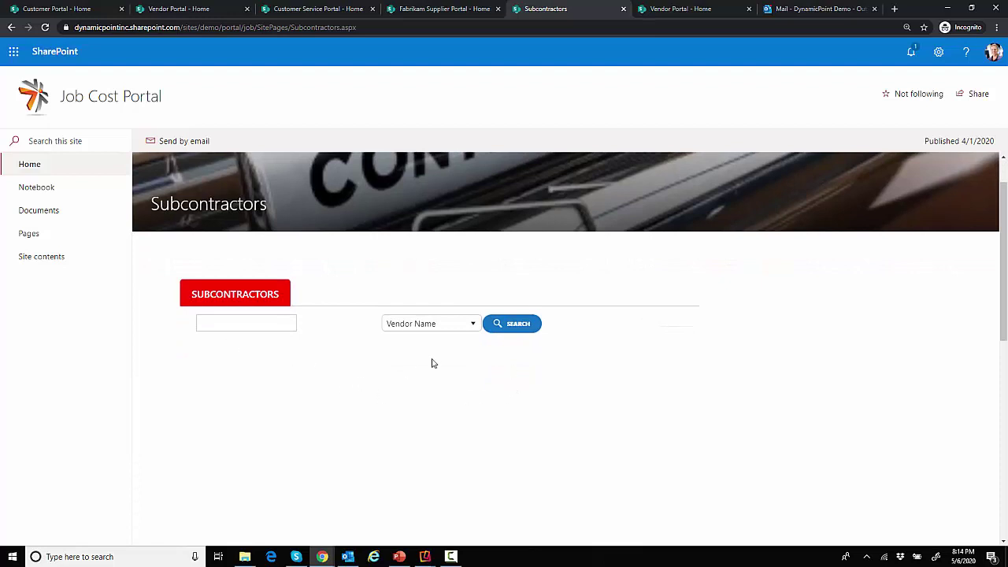
click(527, 329)
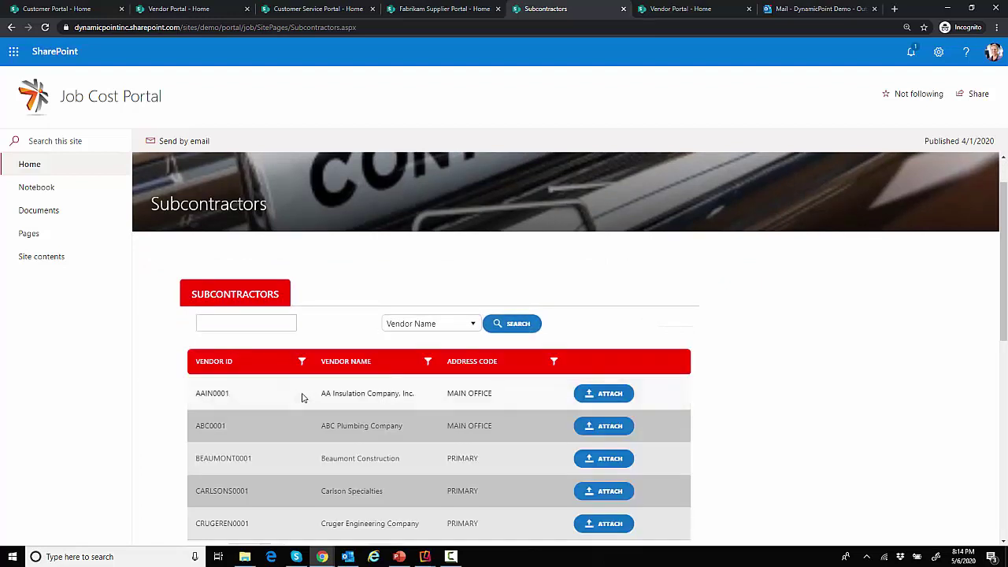
click(225, 326)
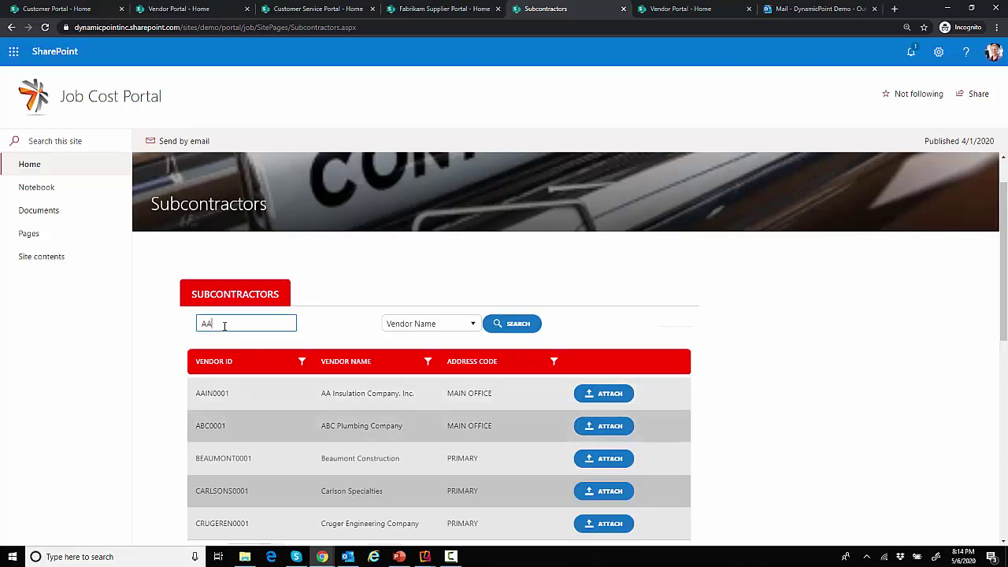
click(518, 326)
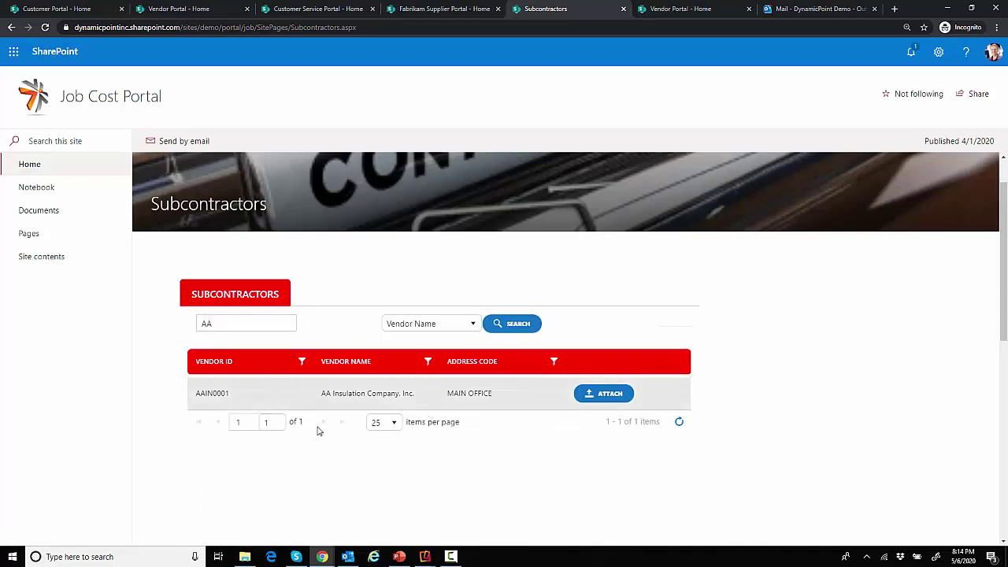
Start an attachment for AA Insulation, cancel it unsubmitted, and return to the Job Cost Portal home
click(604, 399)
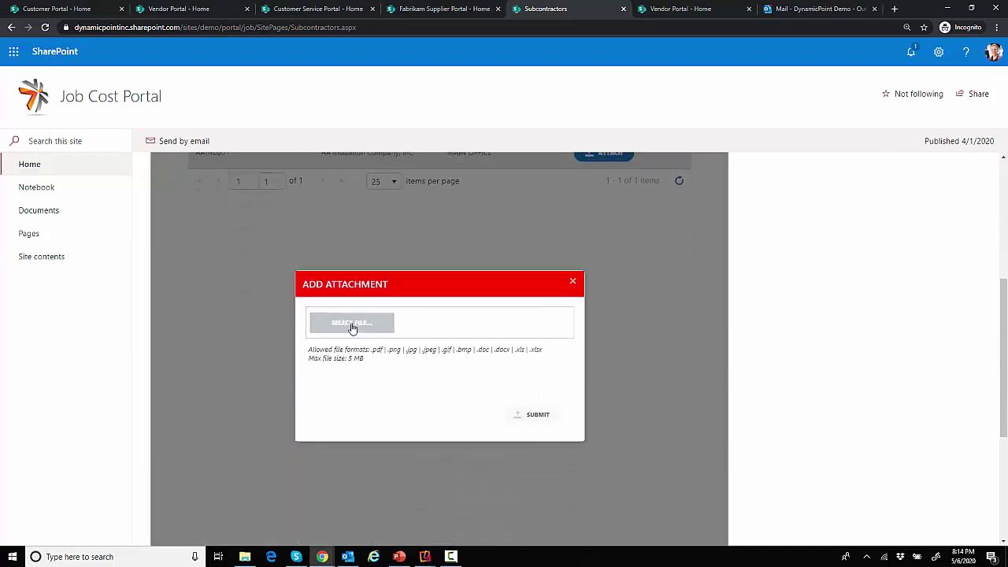
click(352, 324)
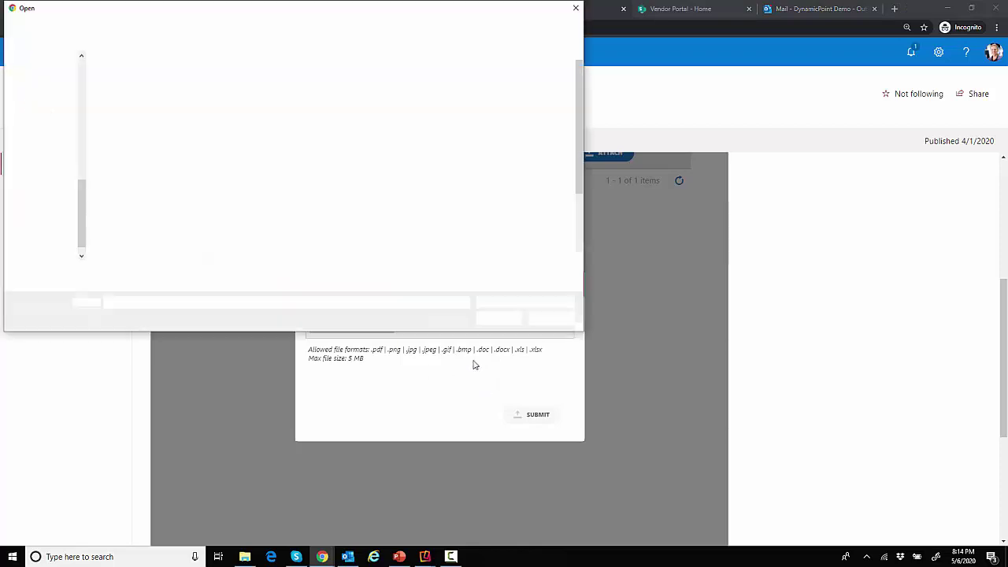
click(540, 318)
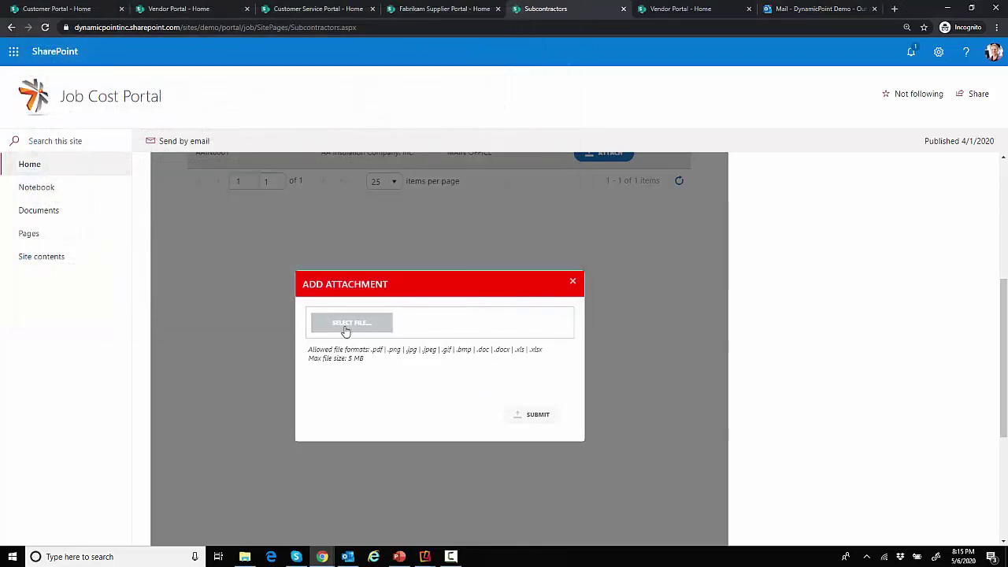
click(572, 284)
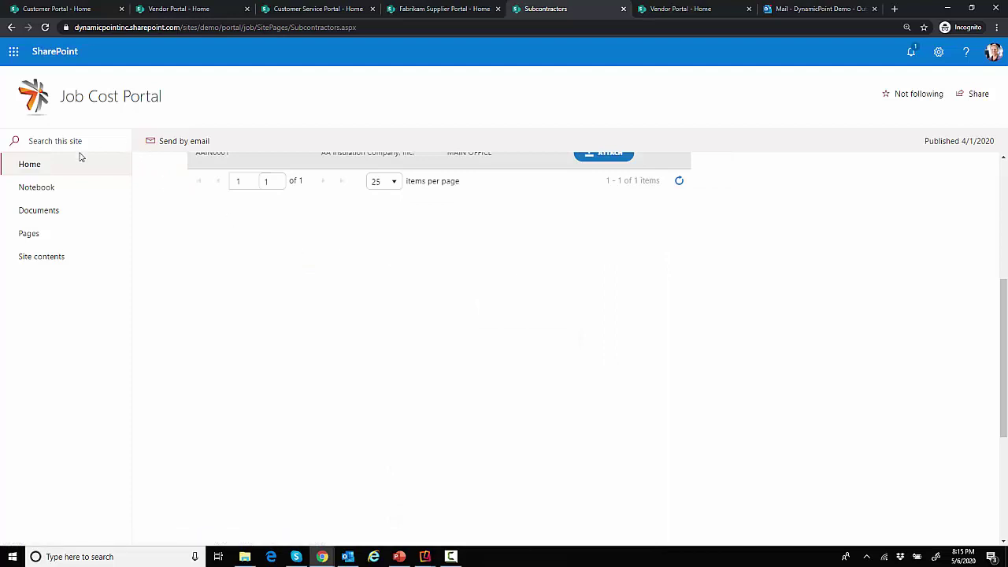
click(49, 165)
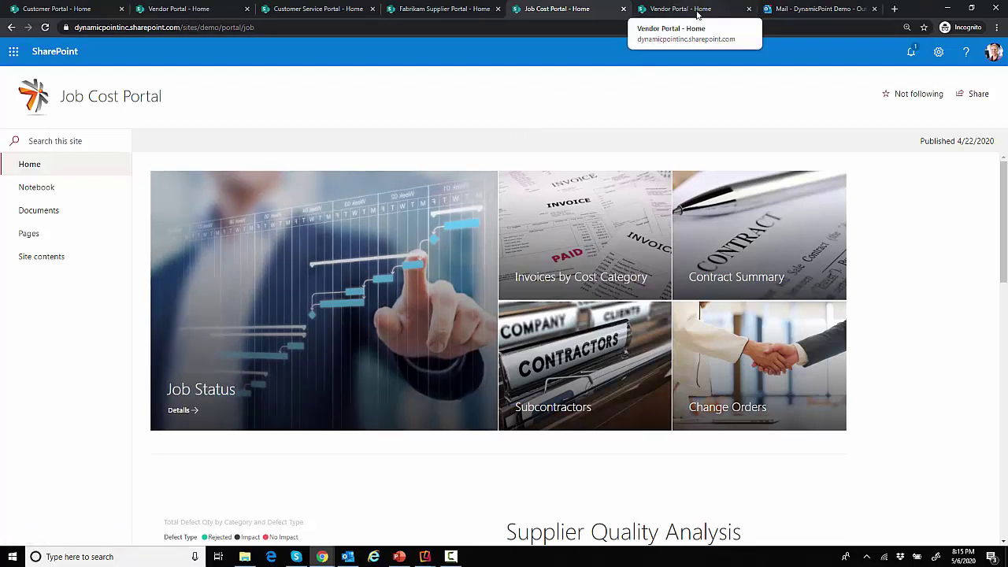
Open the Vendor Portal's new vendor request form and enter vendor name DynamicPoint
click(697, 11)
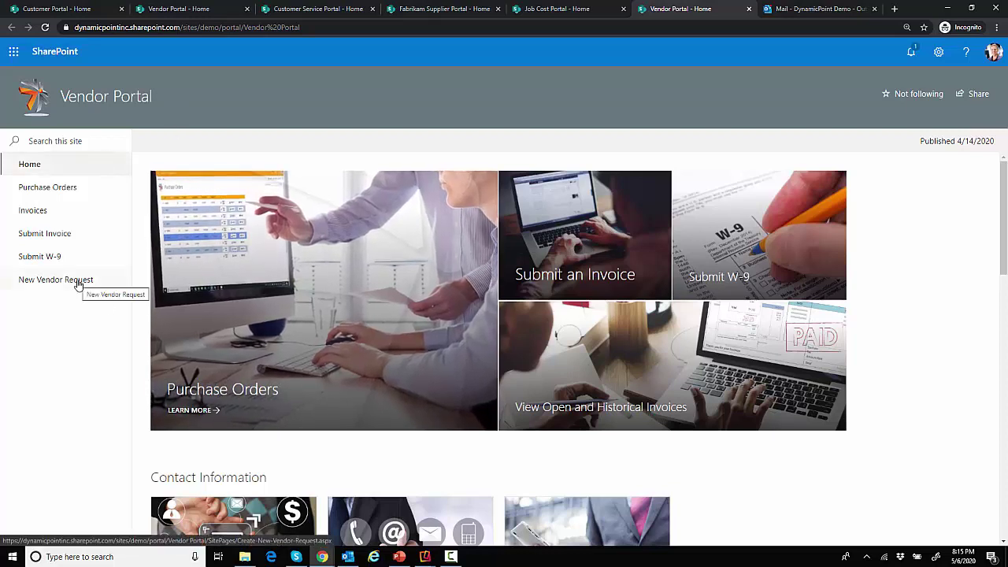
click(78, 282)
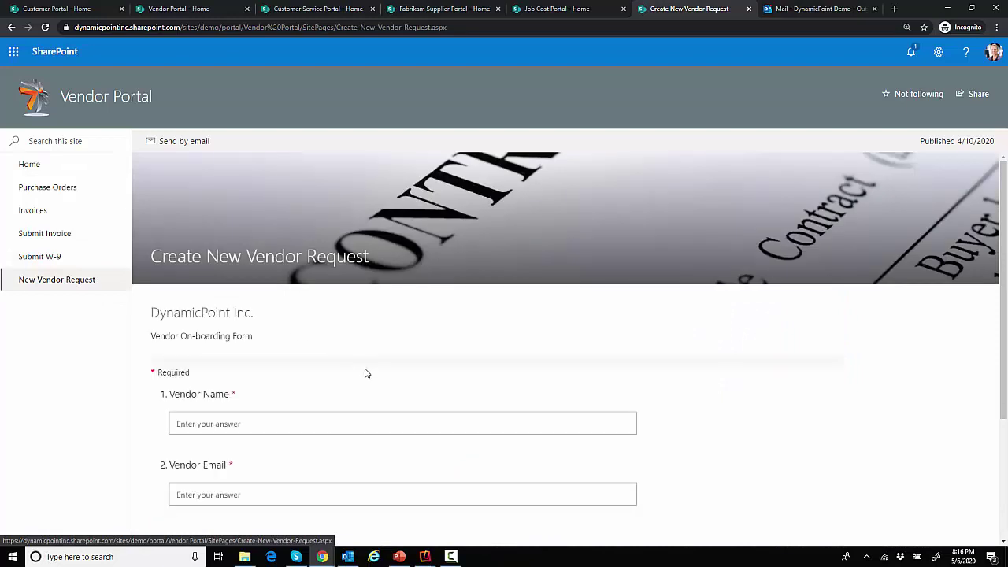
scroll(365, 378, down, 2)
click(216, 324)
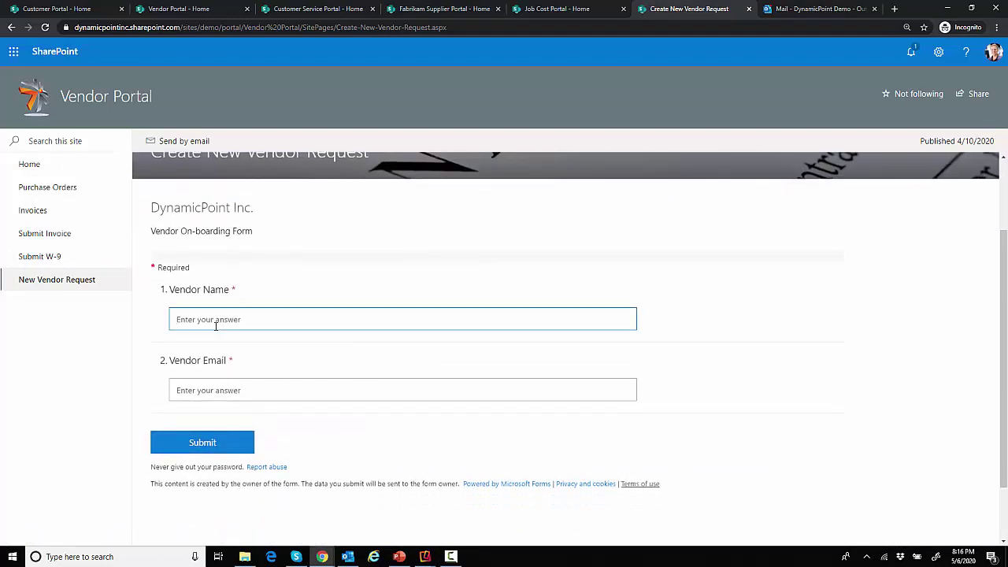
text(DynamicPoint)
Enter the vendor's e-mail address and submit the vendor request
key(Tab)
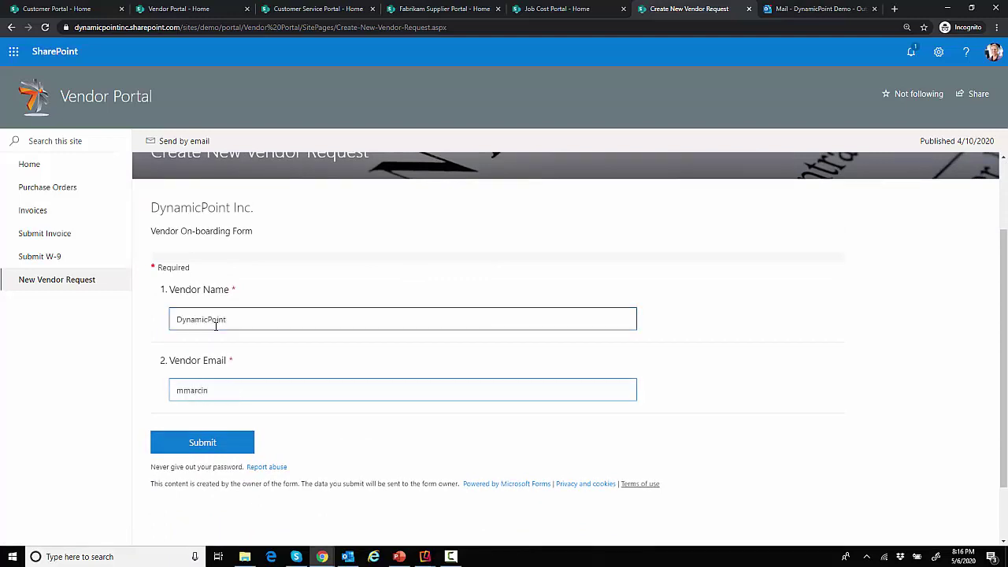
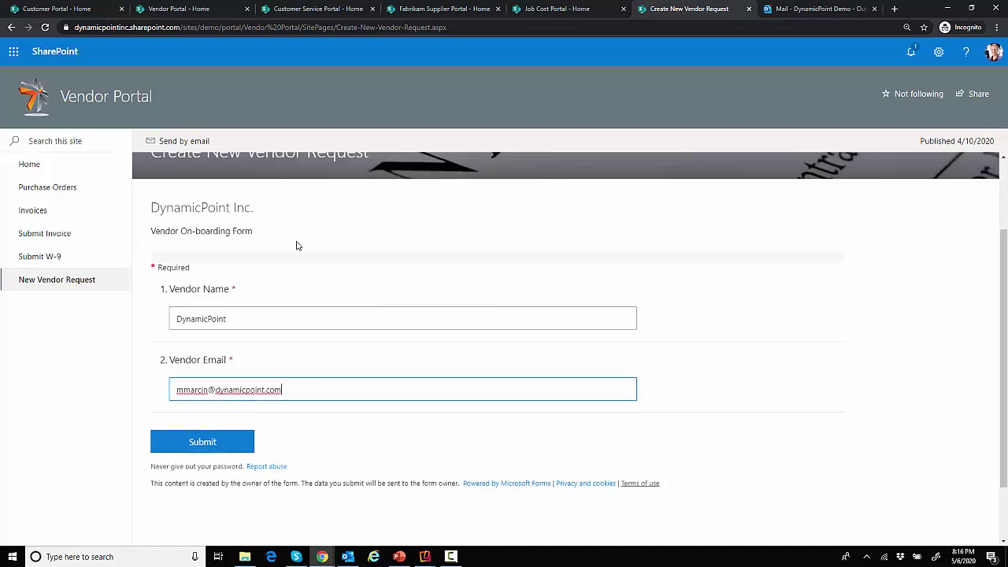
click(231, 446)
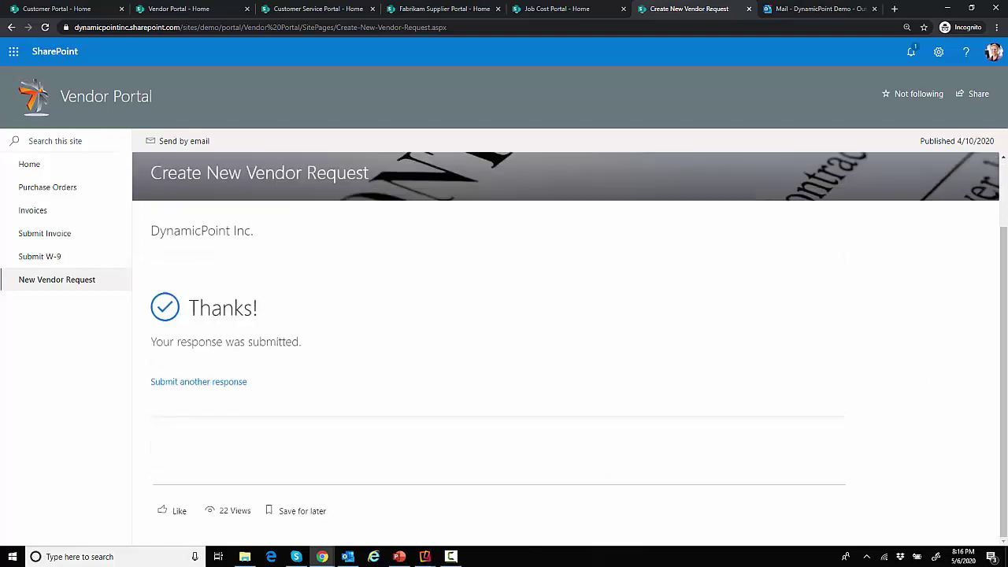
key(F10)
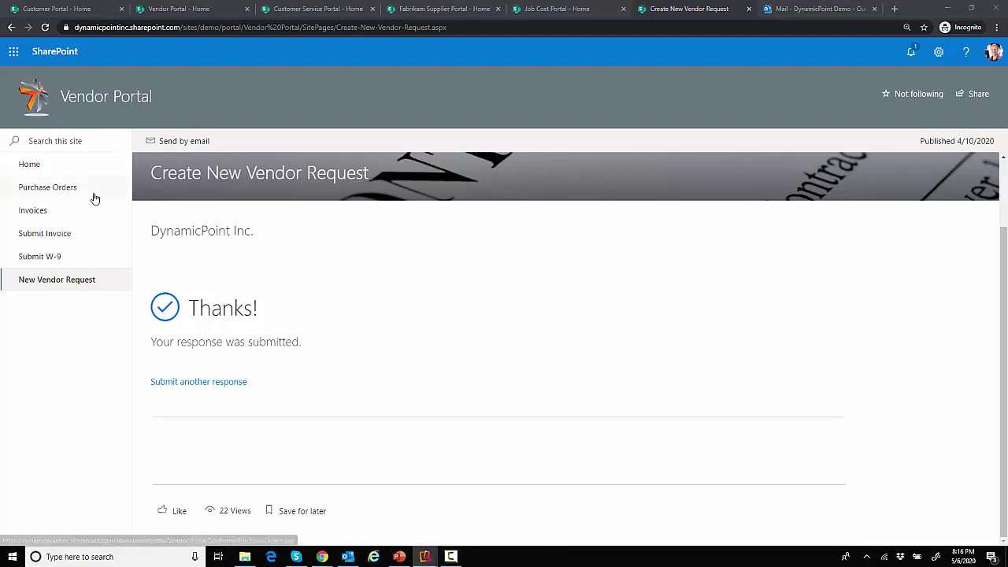
Open the Vendor Set Up & Verification Form for review from the DocuSign email's REVIEW DOCUMENT button
click(54, 169)
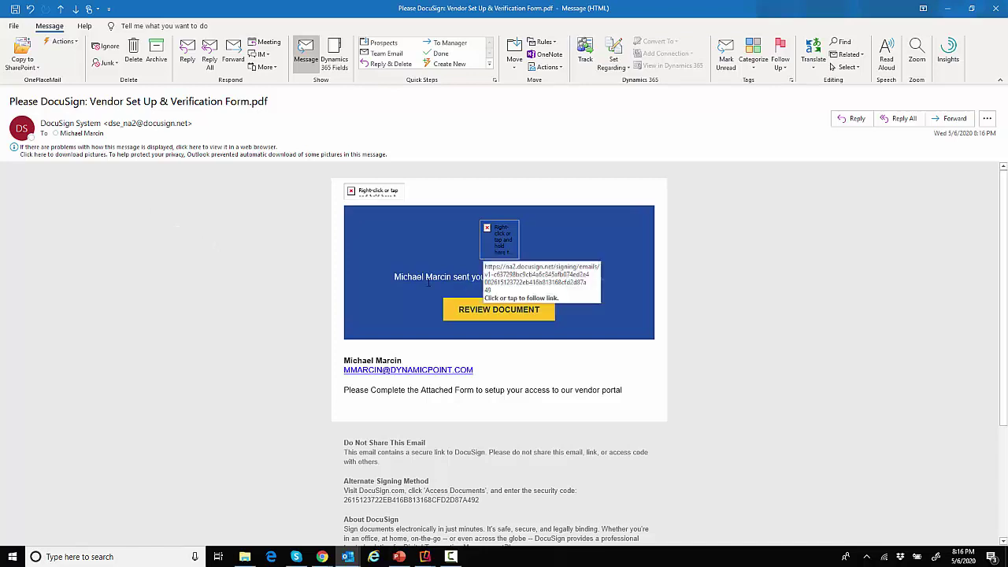
mouse_move(522, 314)
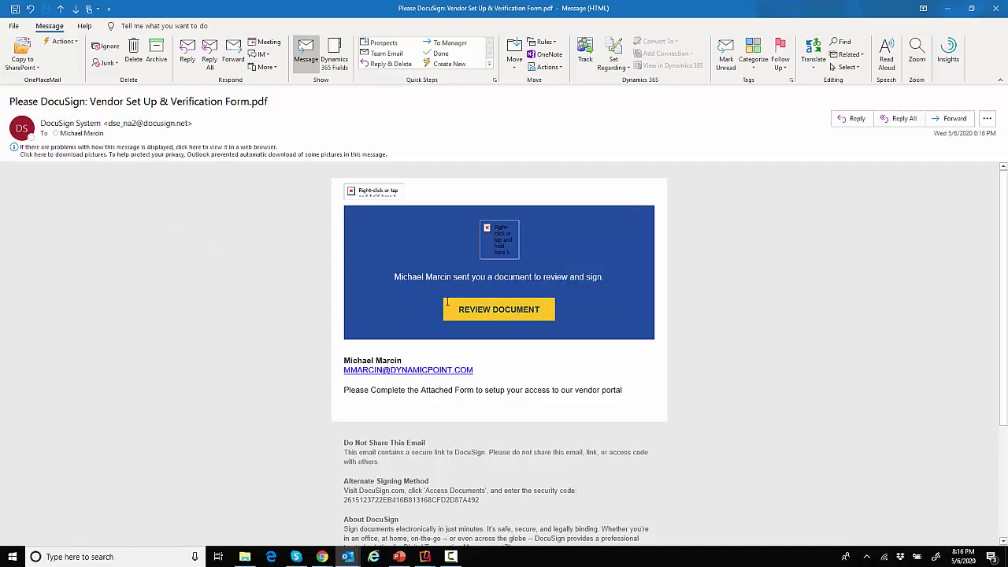
click(520, 314)
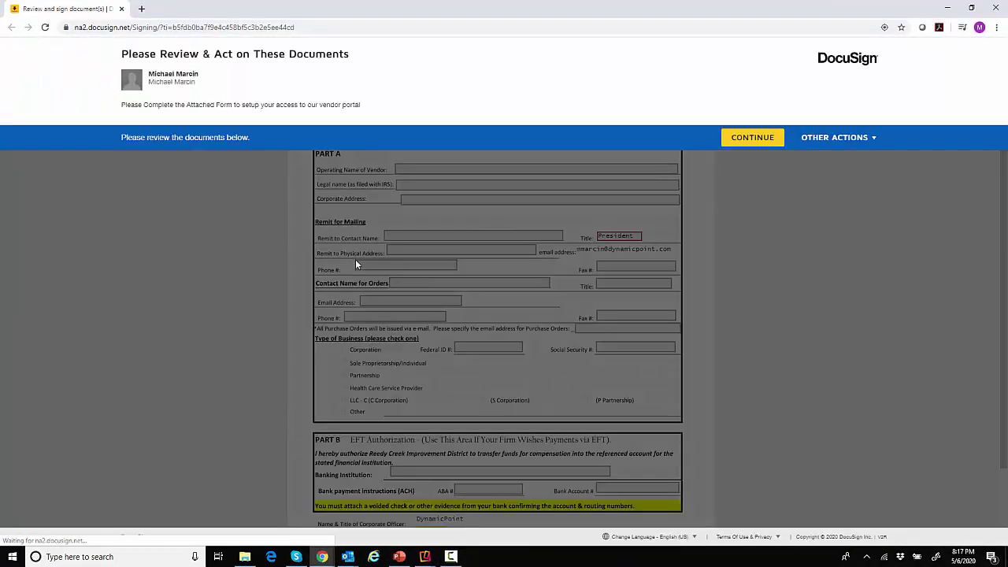
Agree to continue and enter DynamicPoint as the vendor's operating name
click(753, 139)
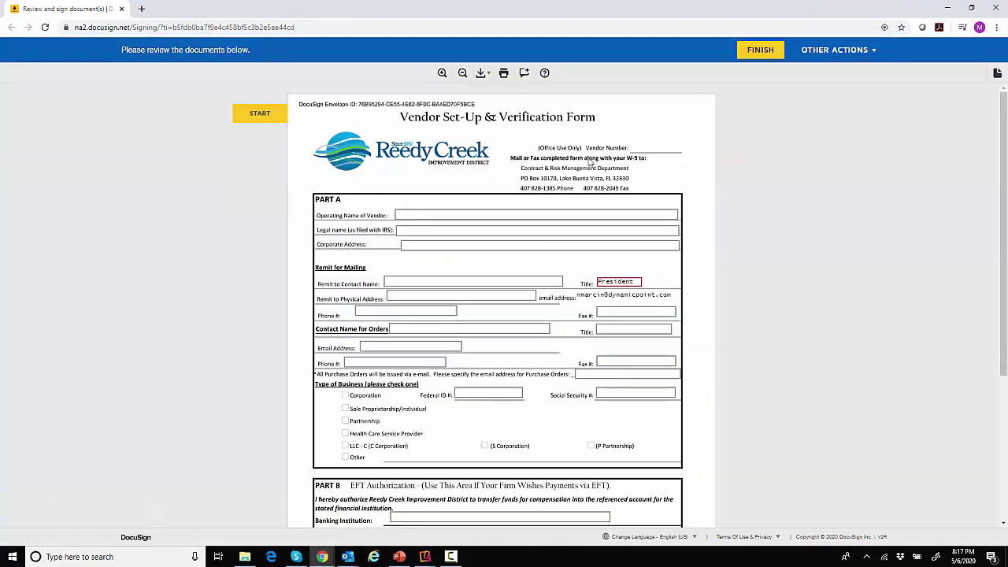
scroll(464, 189, down, 2)
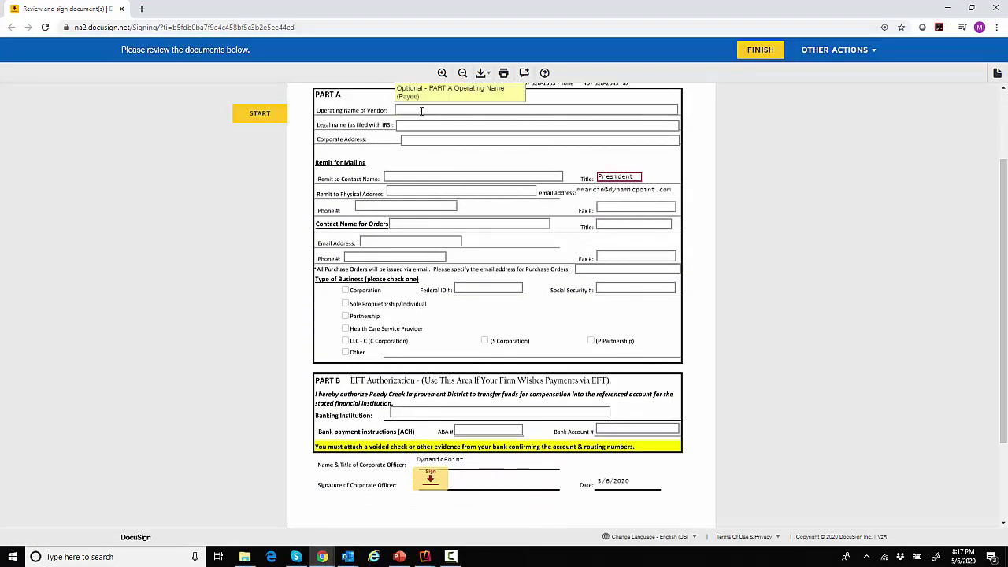
click(421, 110)
text(Dyna)
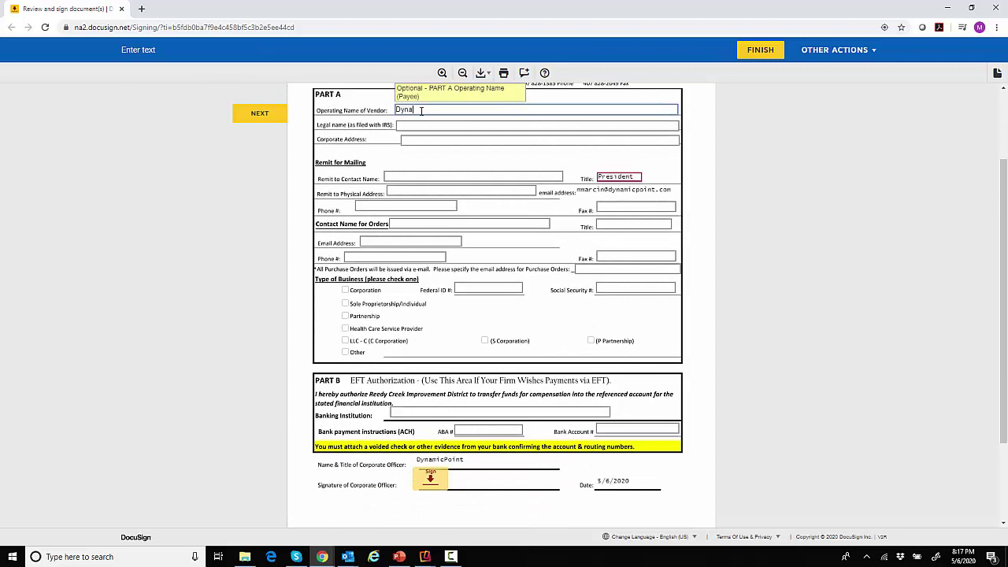
text(micPo)
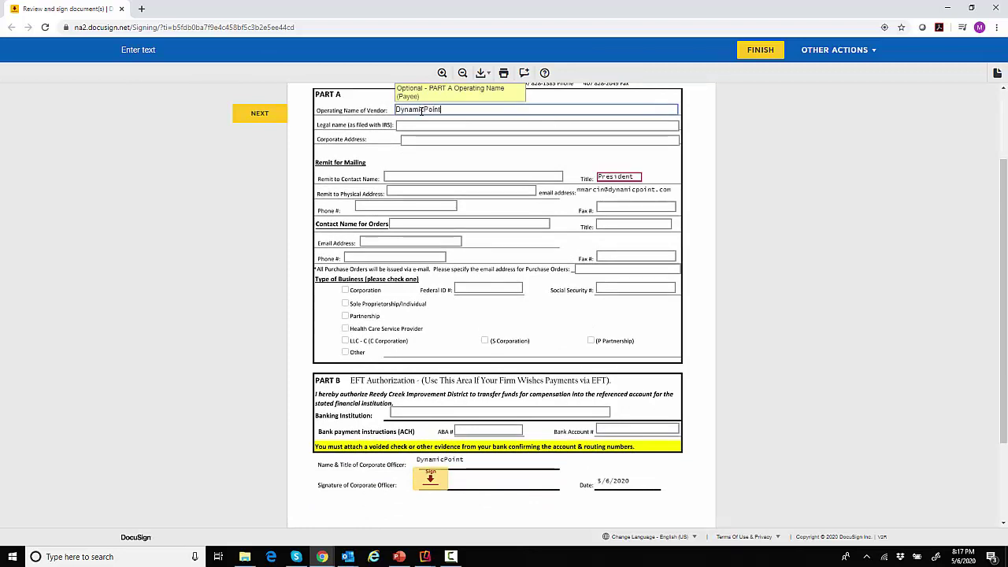
text(int)
Fill in legal name DynamicPoint Inc and the vendor's corporate street address
key(Tab)
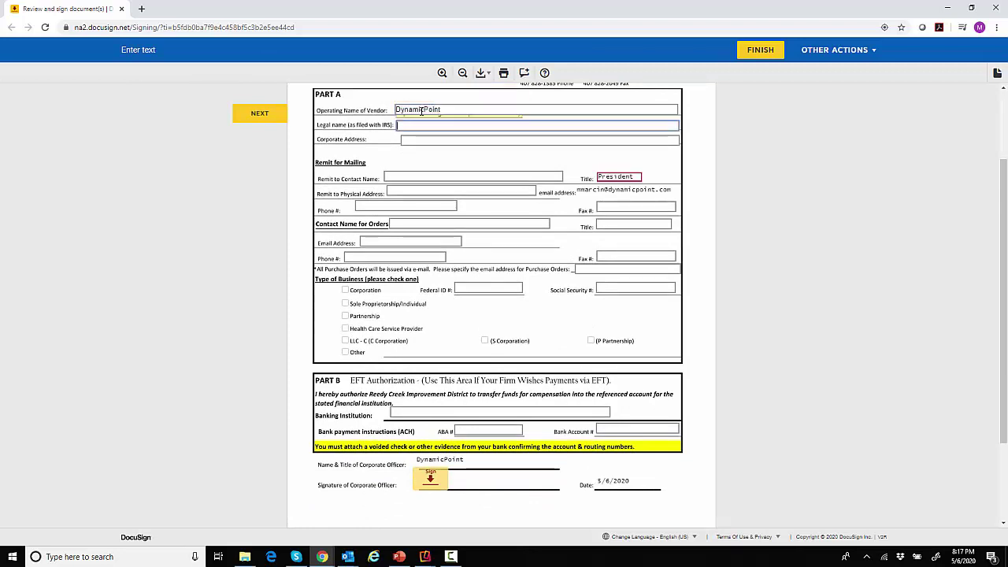
text(Dynamic)
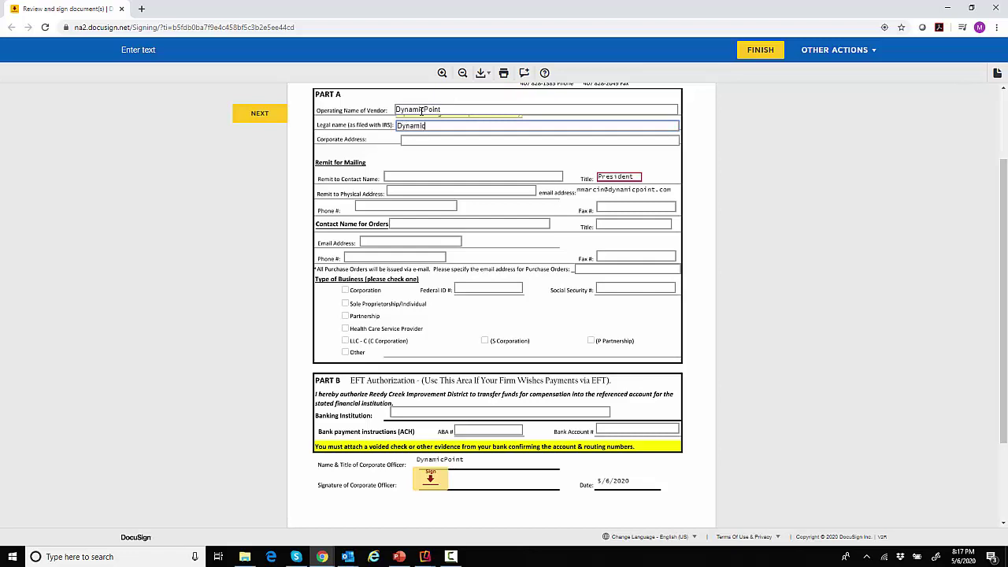
text(Point Inc)
key(Tab)
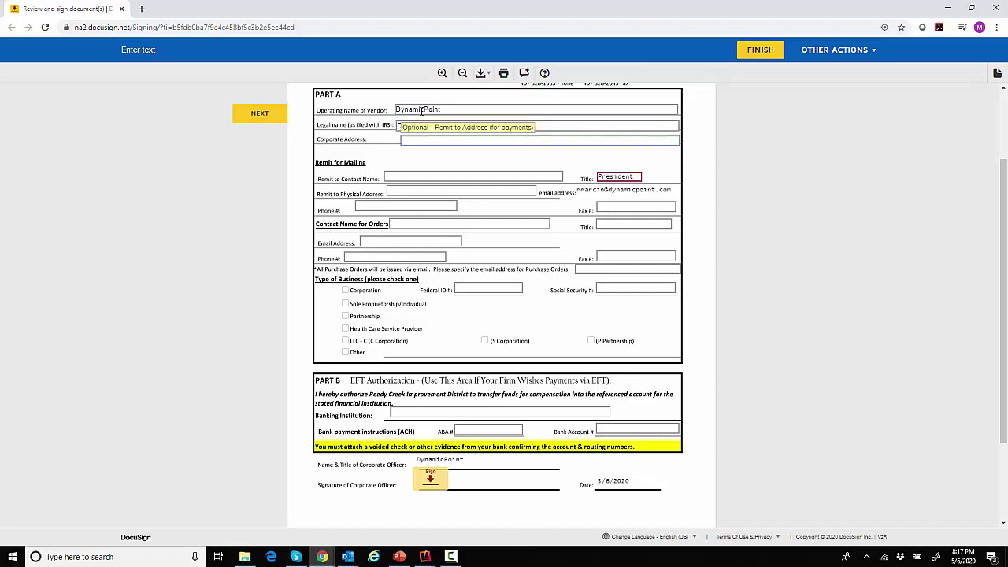
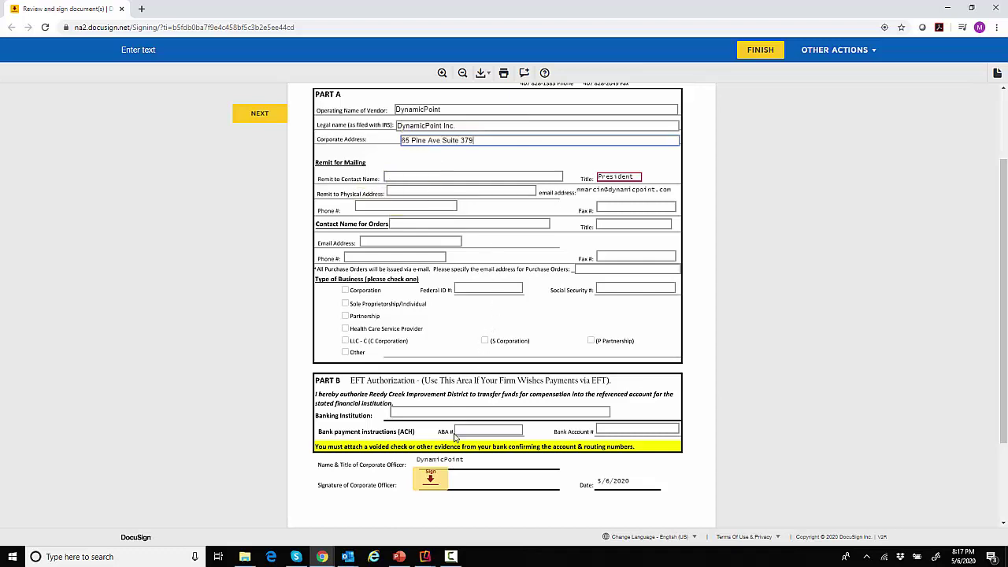
Sign the corporate officer signature line with a newly drawn, adopted signature
click(428, 481)
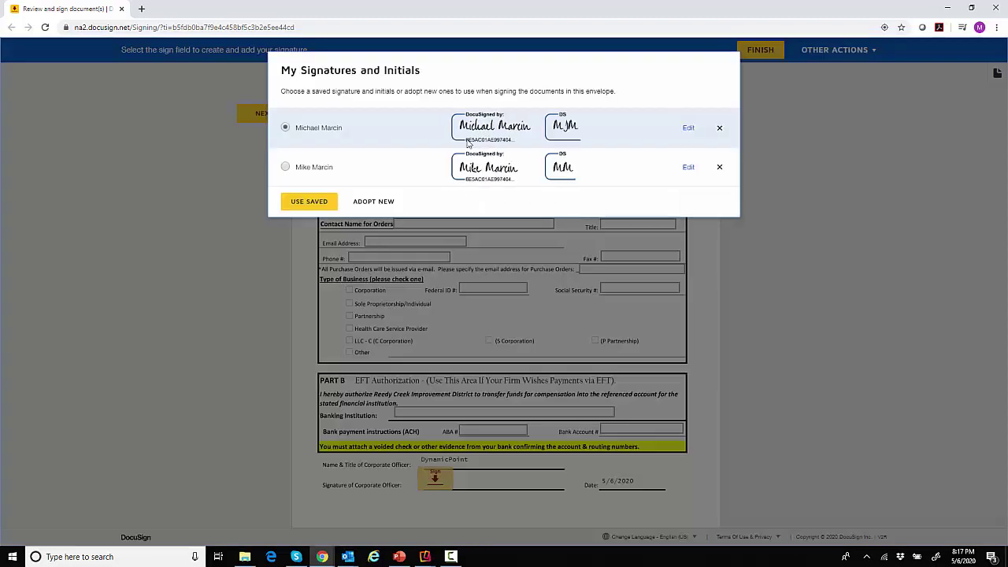
click(380, 203)
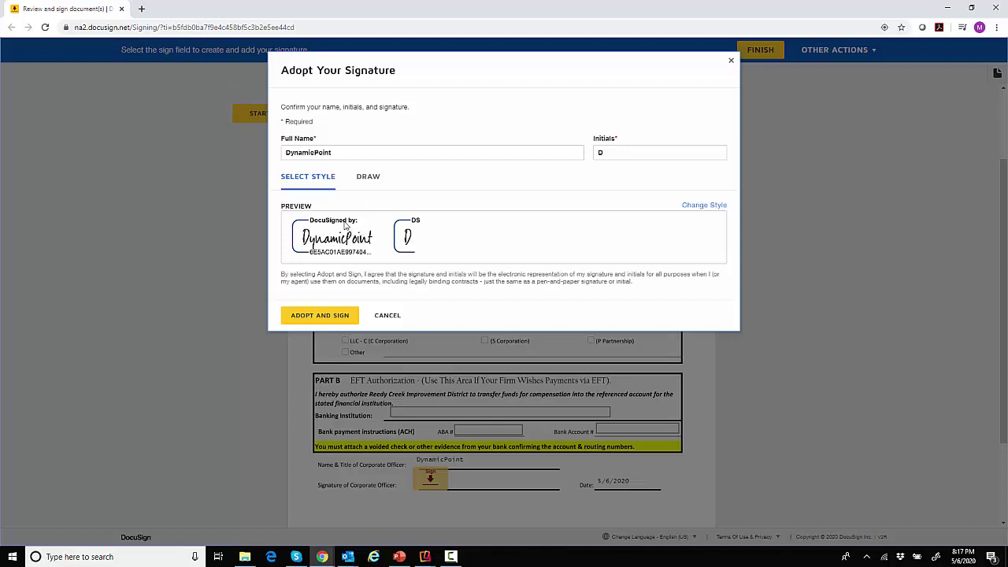
click(368, 178)
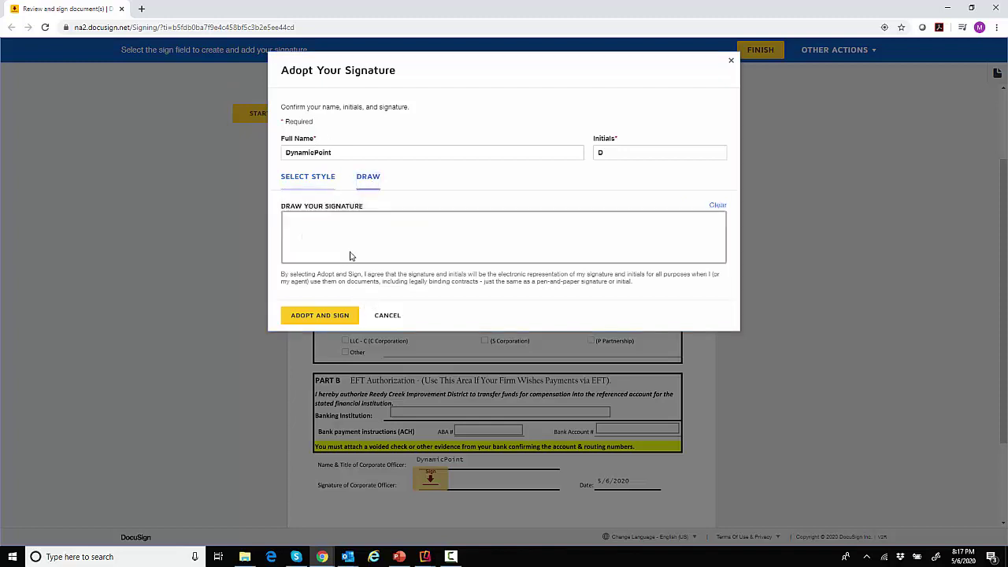
drag(343, 238, 656, 233)
click(331, 318)
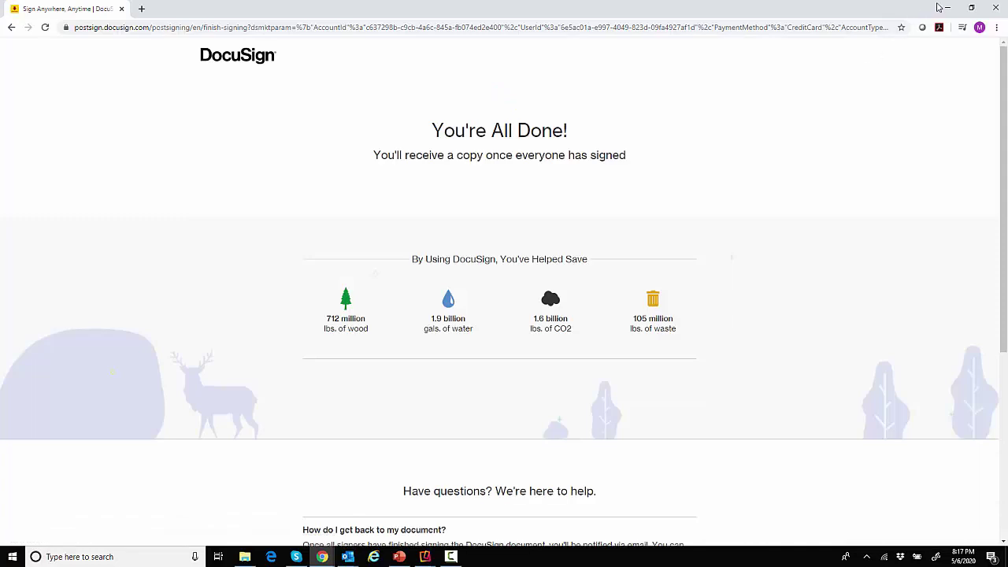
Close the browser back to the email, then launch Microsoft Teams via Start search 'te' and minimize it
click(998, 9)
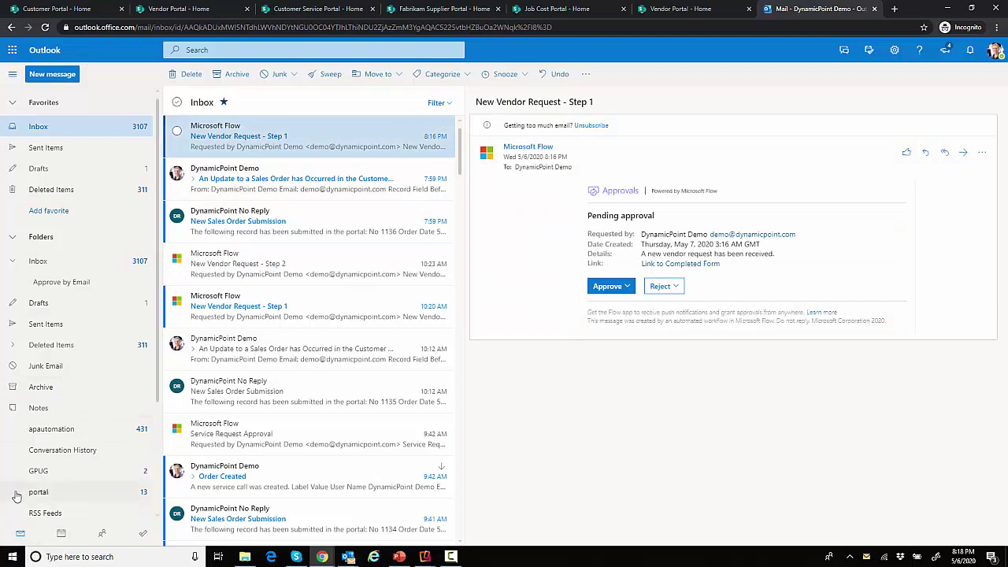
click(9, 559)
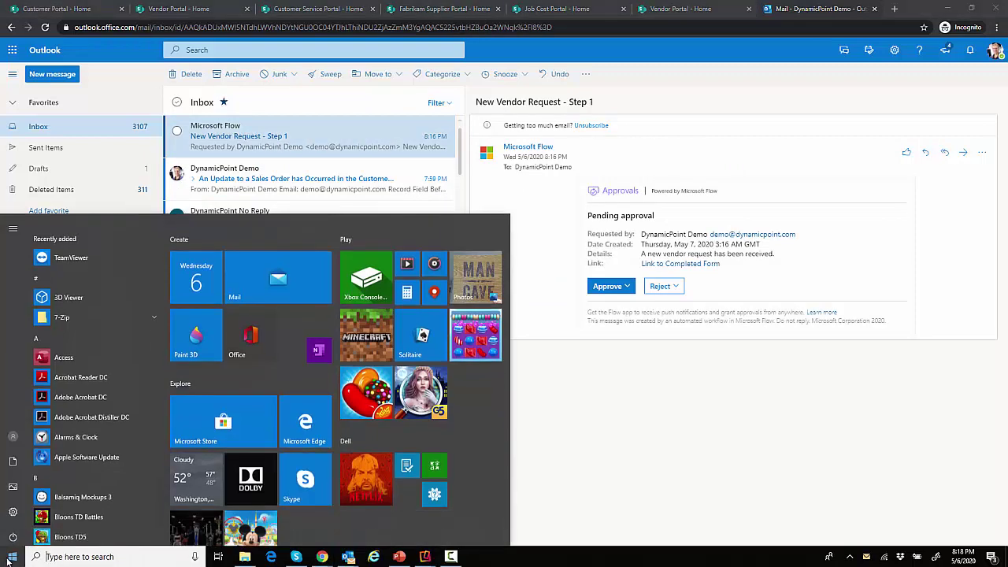
text(te)
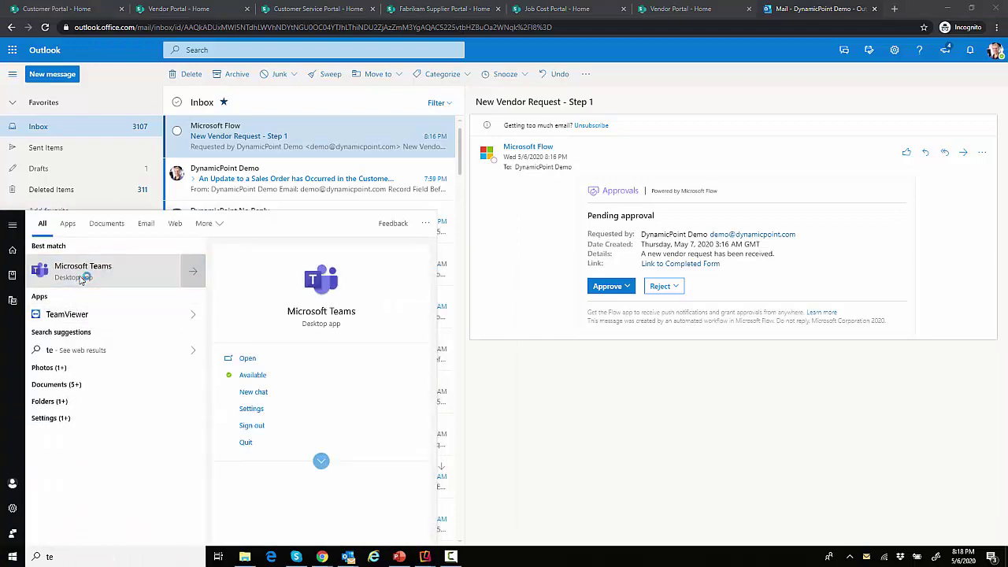
click(77, 271)
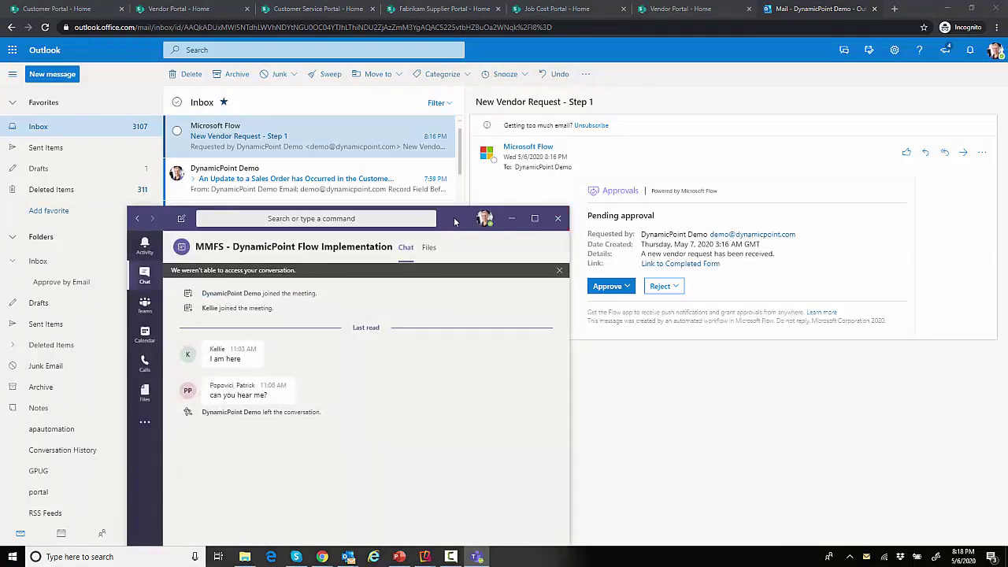
click(511, 219)
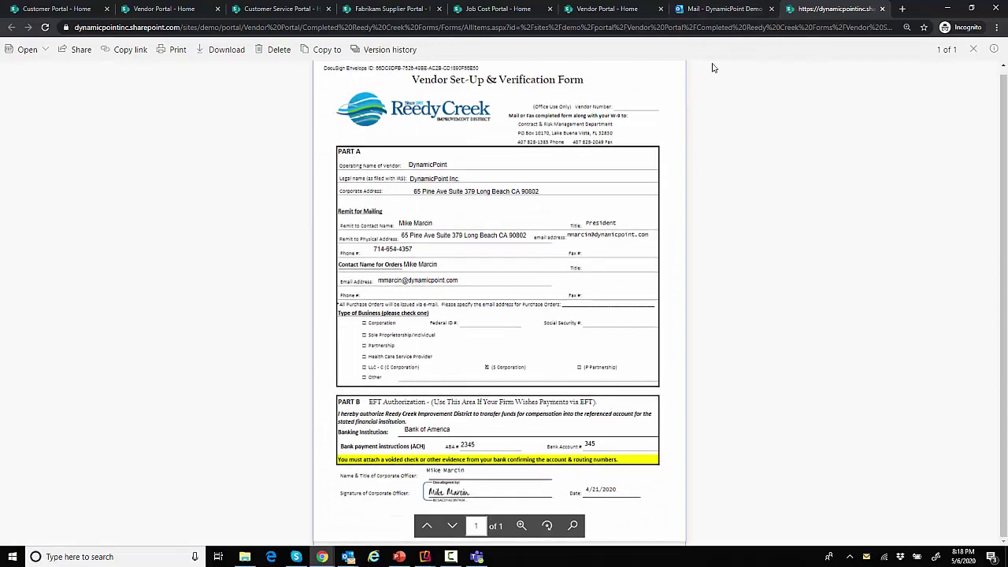
Go back to the mail tab with the pending Step 1 approval email, then switch to Teams
click(729, 13)
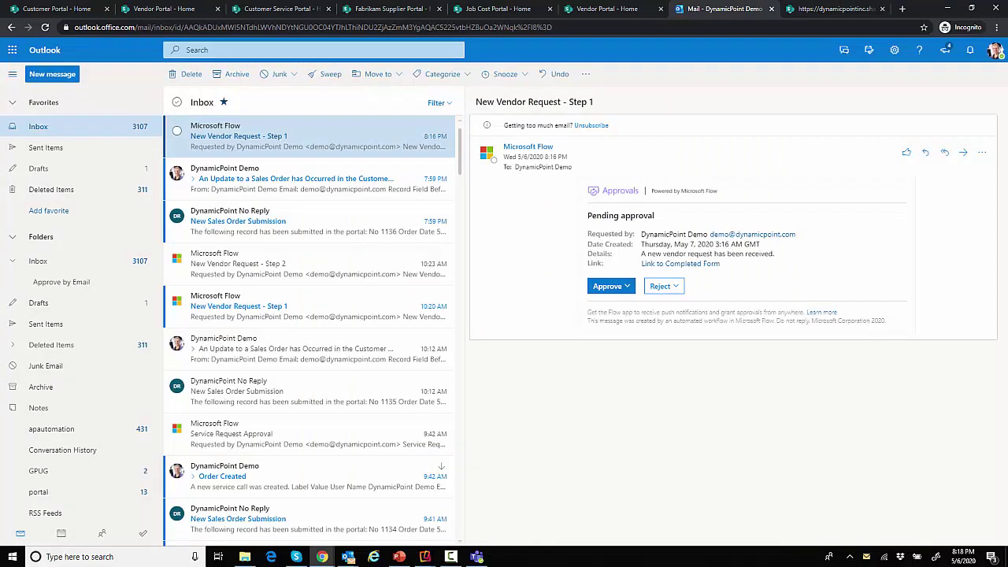
key(alt+Tab)
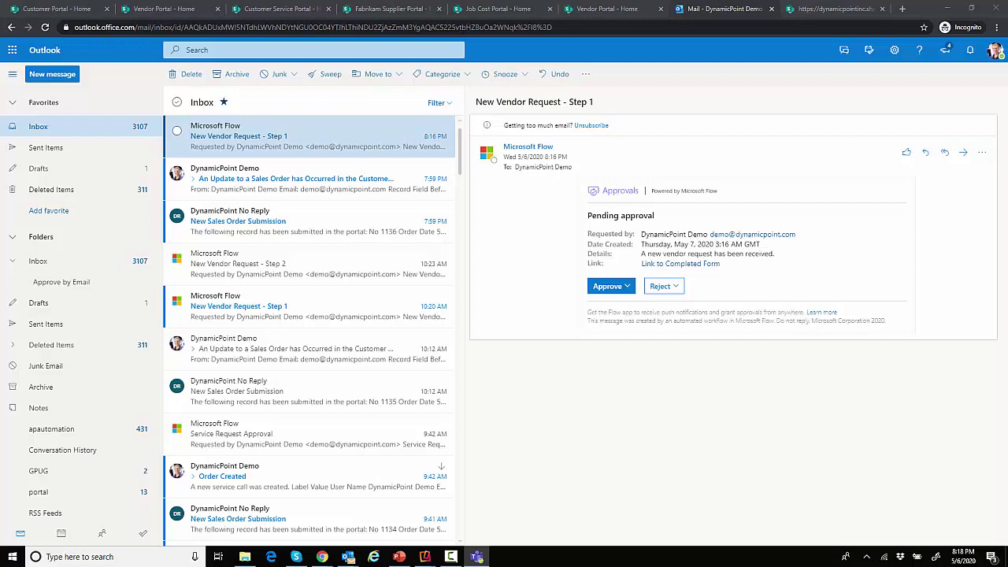
drag(1007, 116, 558, 88)
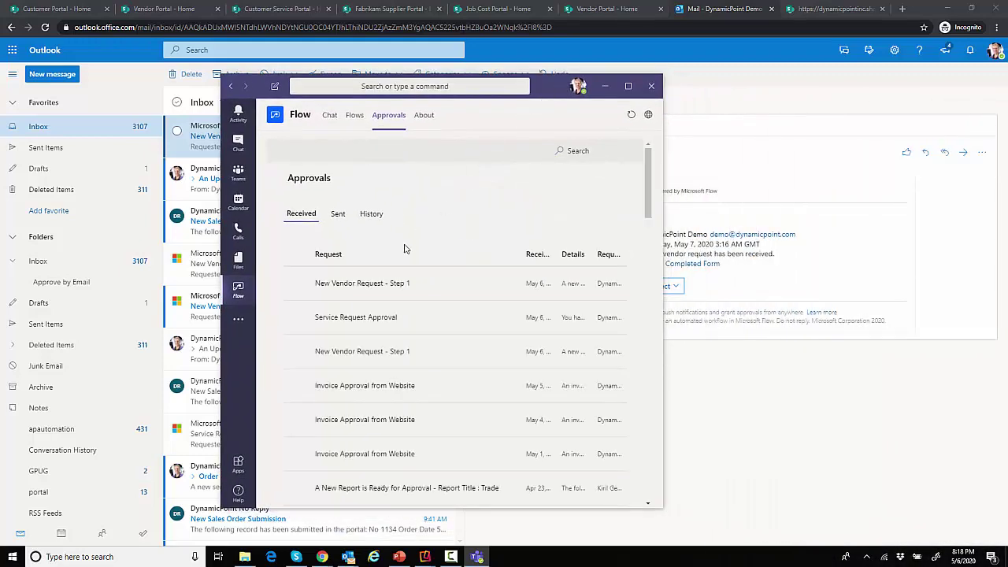
click(327, 288)
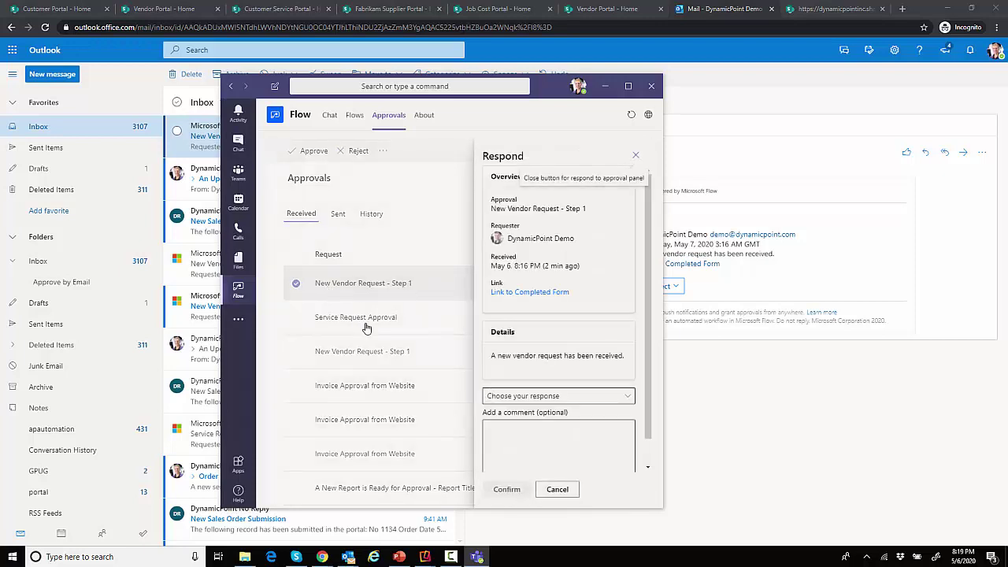
click(556, 397)
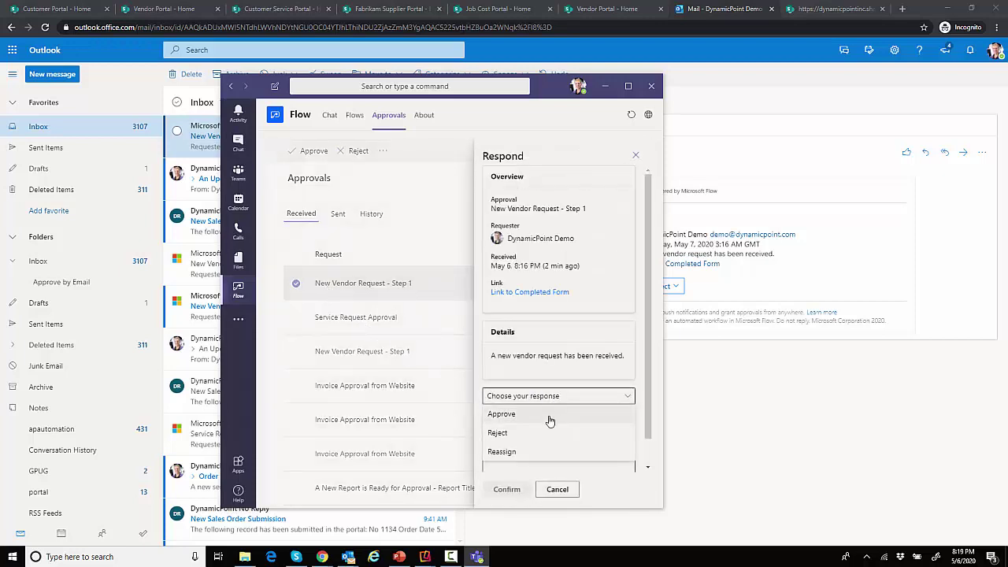
click(534, 465)
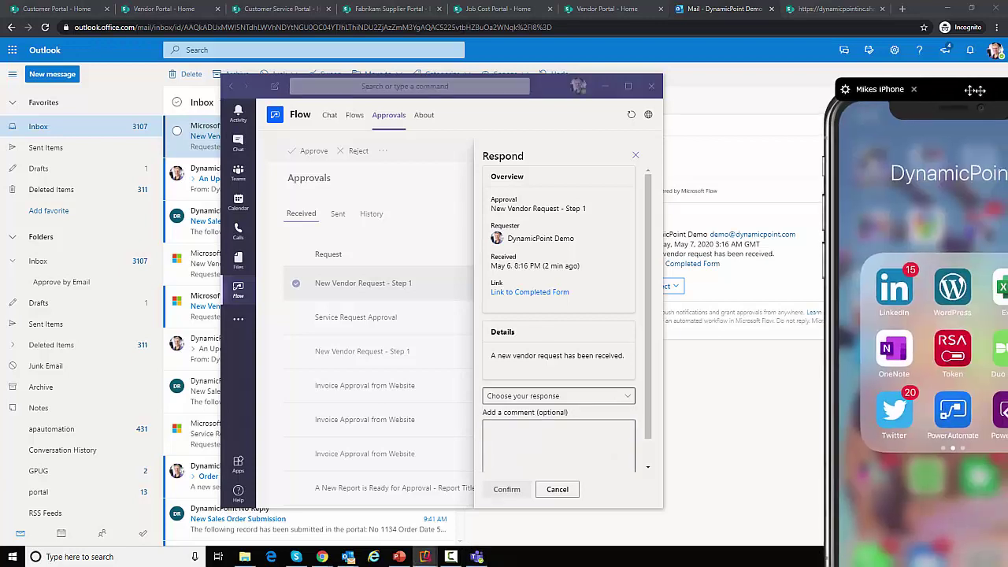
drag(972, 75, 654, 76)
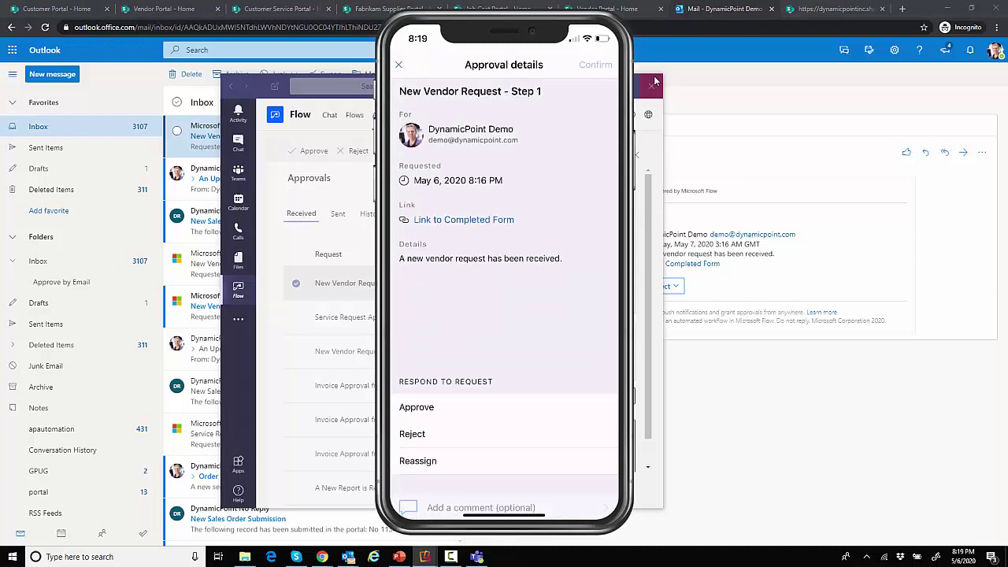
mouse_move(521, 35)
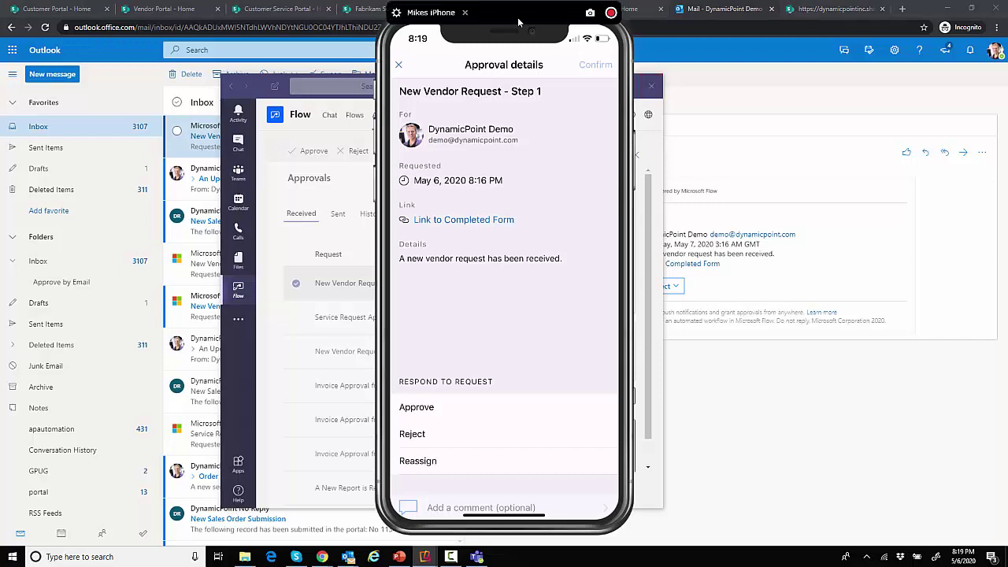
drag(519, 17, 525, 38)
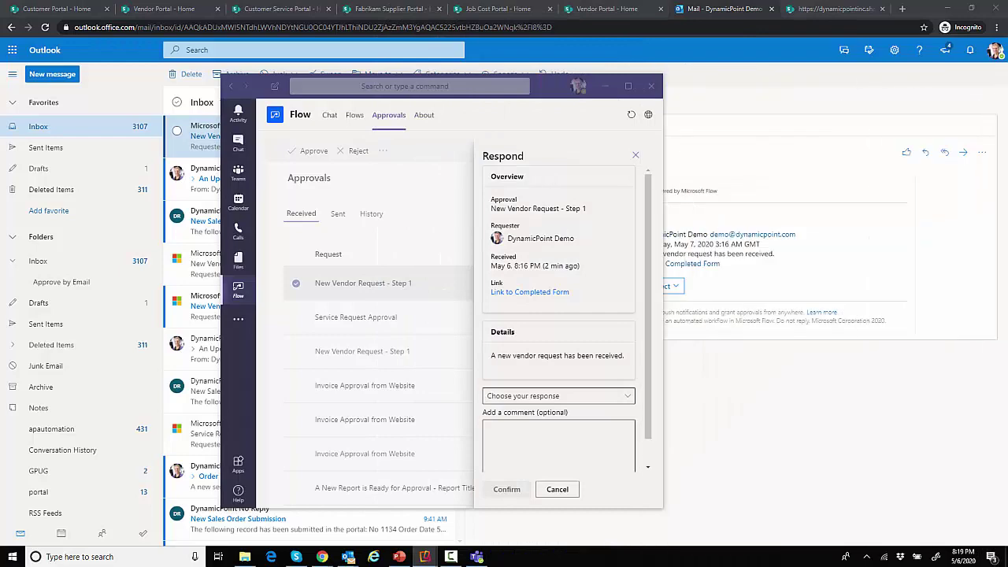
Approve the Step 1 vendor request with reason 'This looks good!' and bring up the iPhone mirror
click(604, 86)
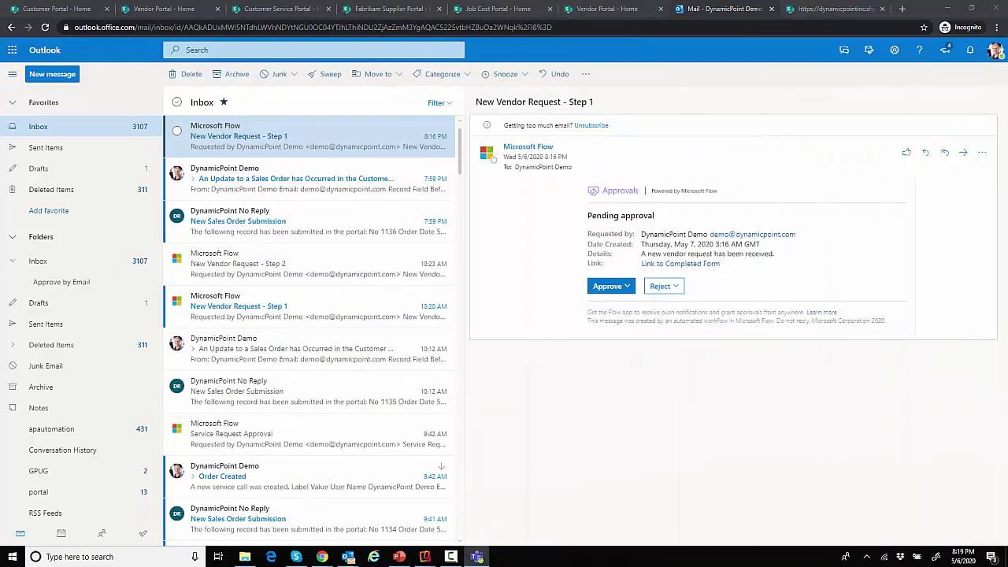
click(622, 287)
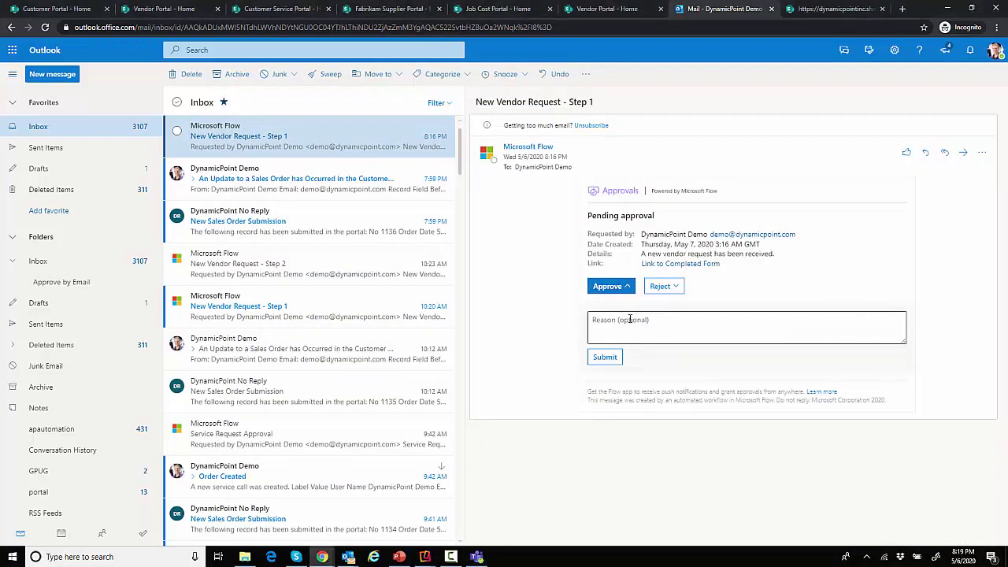
click(634, 318)
text(This look)
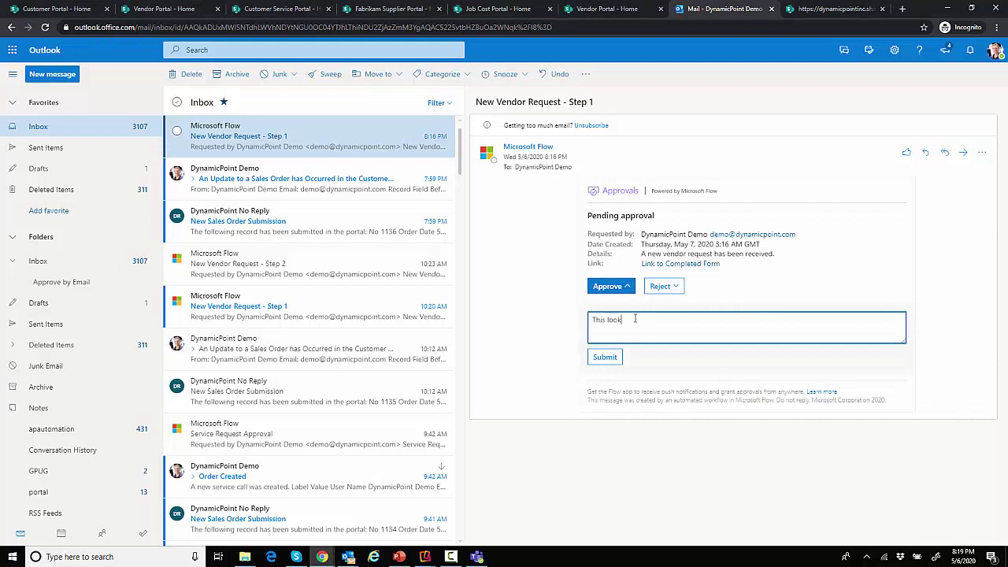
text(s good!)
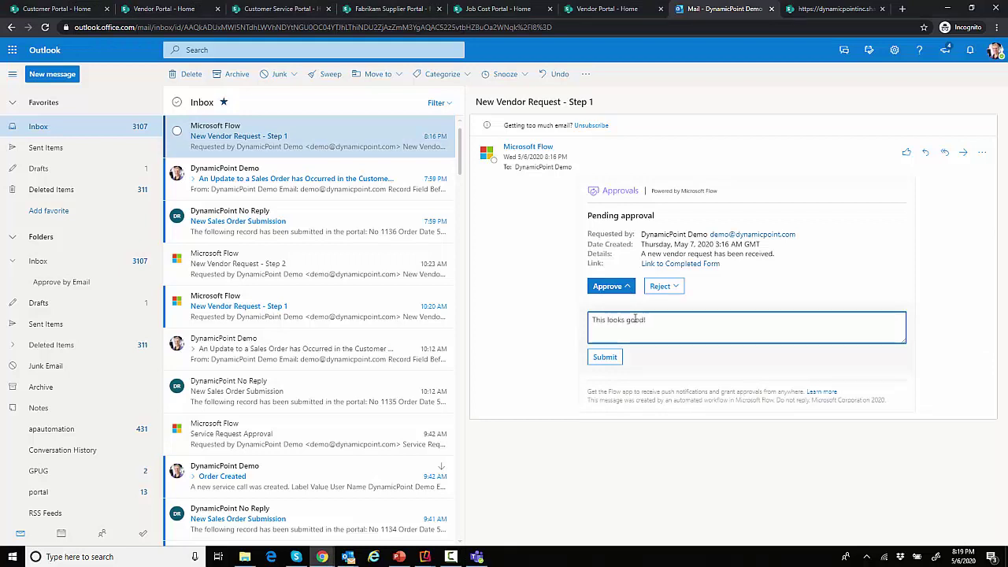
click(605, 359)
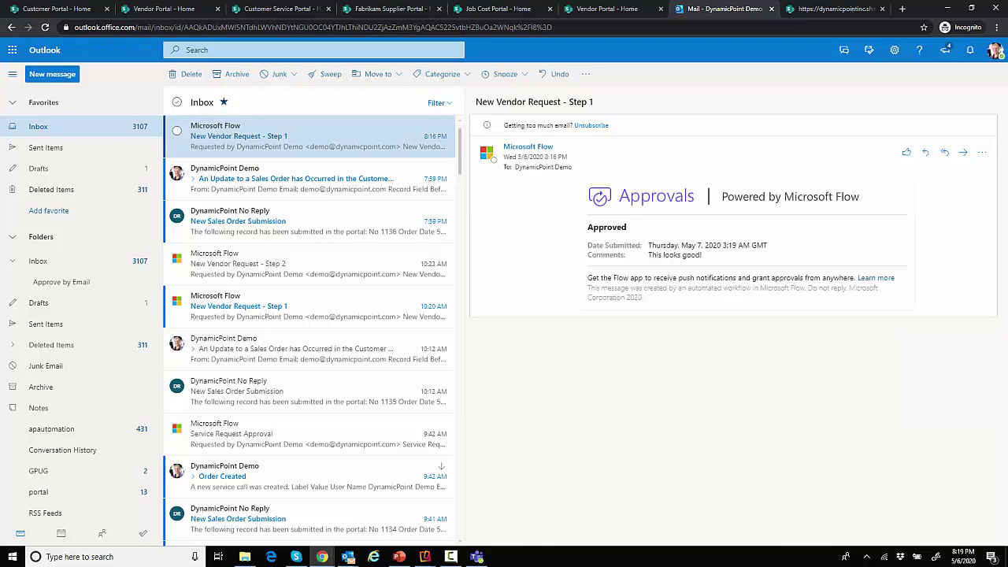
key(alt+Tab)
key(alt+Tab)
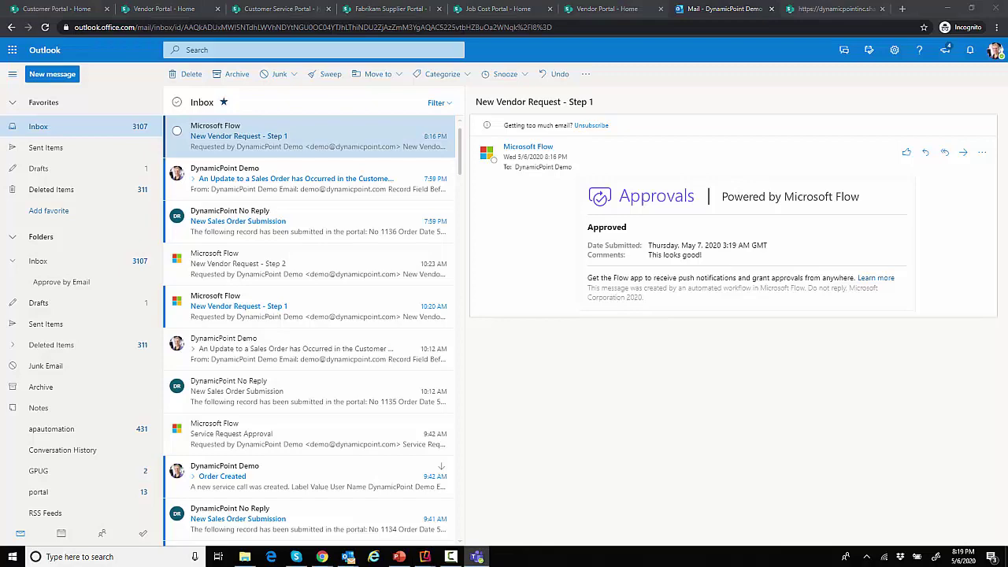
key(alt+Tab)
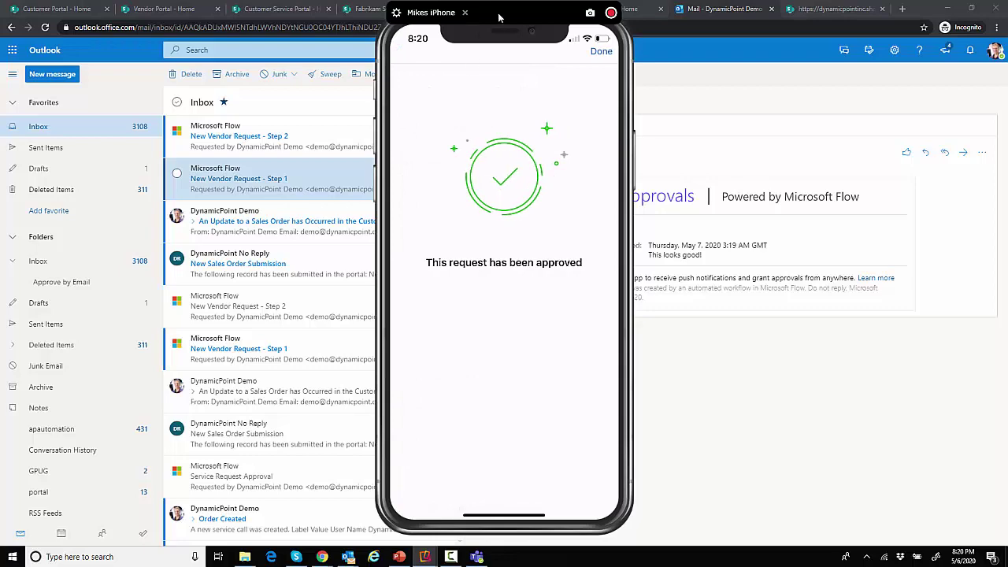
Move the Power Automate phone mirror off screen to reveal the Outlook inbox
drag(501, 15, 1007, 98)
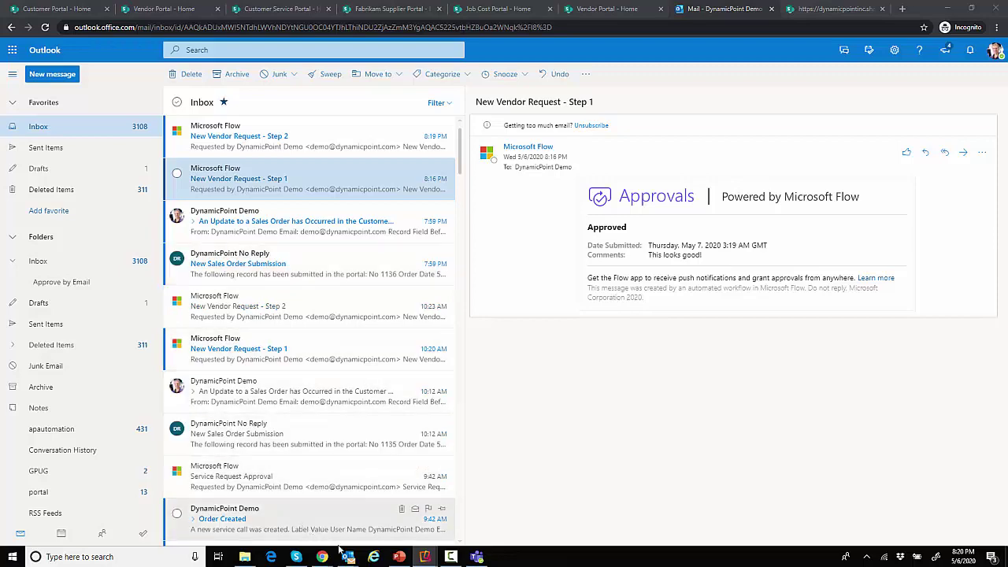
mouse_move(340, 557)
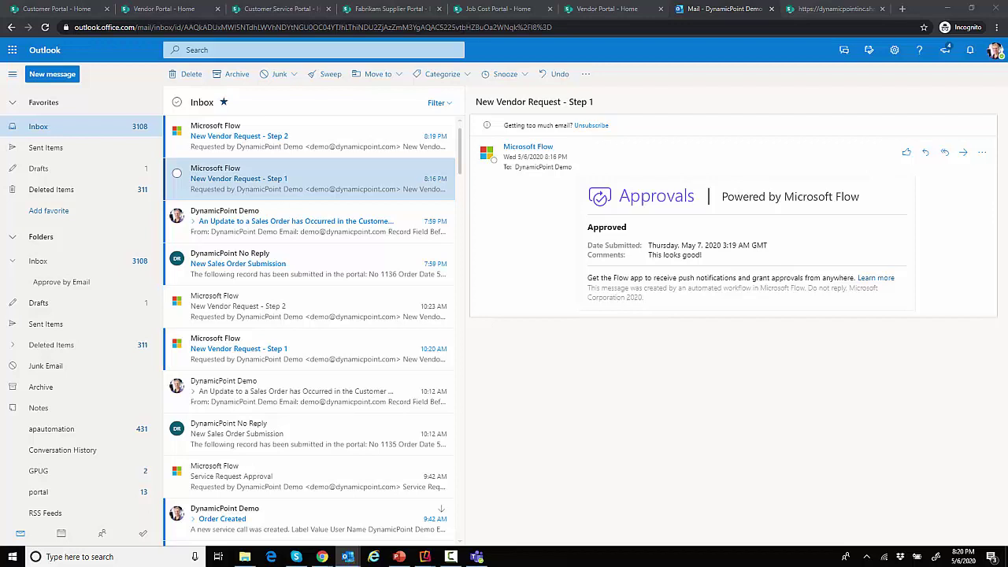
Bring in and maximize the Reedy Creek welcome email, highlighting the new-vendor sentence
drag(1007, 299, 523, 261)
double_click(523, 260)
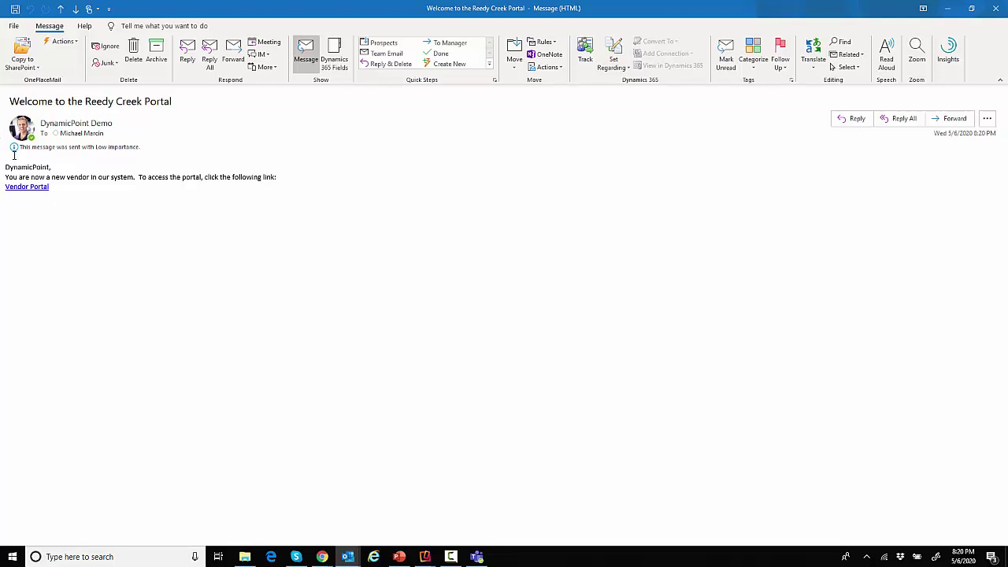
drag(6, 177, 136, 177)
click(172, 176)
Follow the Vendor Portal link, close the email, and show the Vendor Portal home page
click(37, 189)
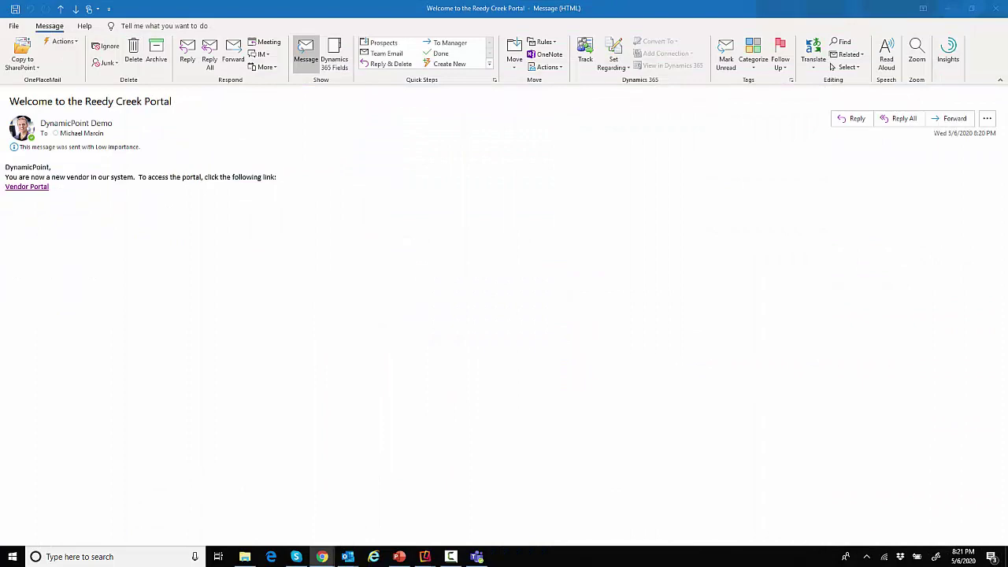
click(994, 15)
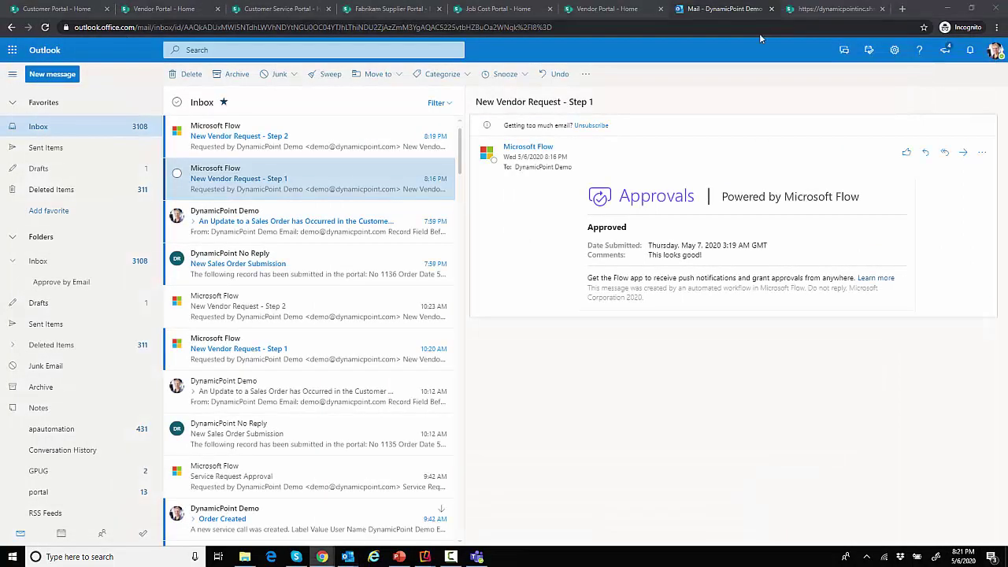
click(583, 9)
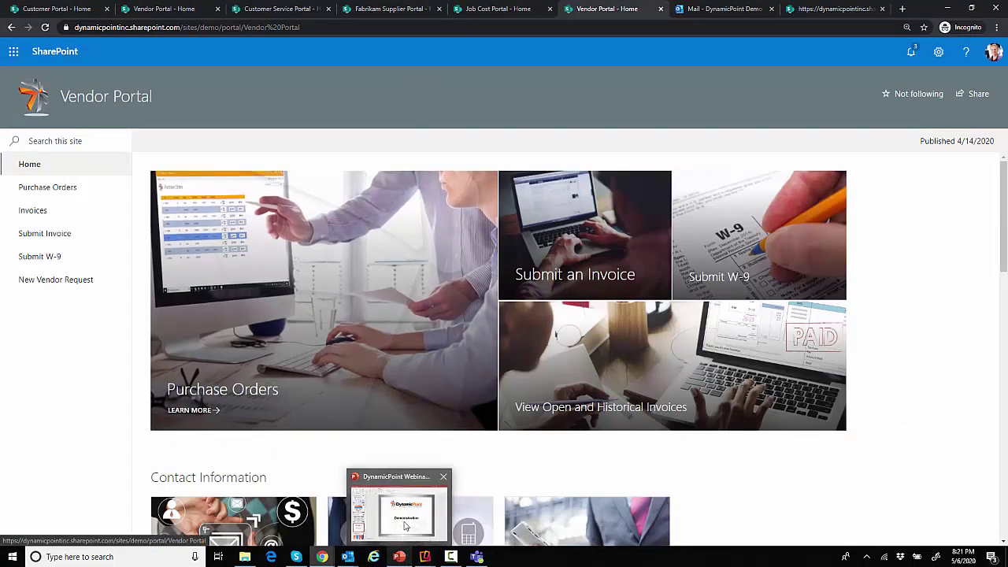
Switch to the DynamicPoint webinar presentation from its PowerPoint taskbar thumbnail
click(406, 558)
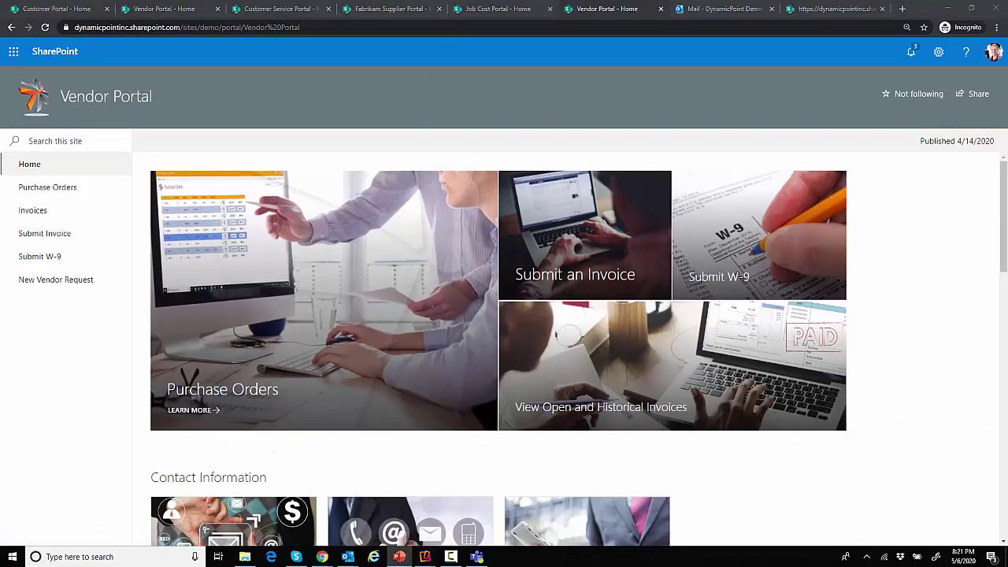